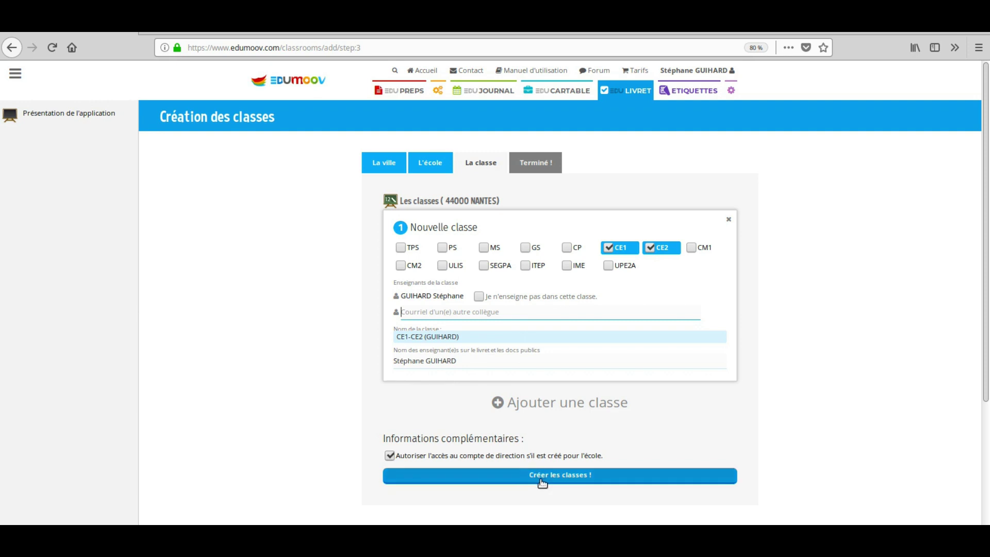
- Create the CE1-CE2 class, enter it and start the dashboard help tour
{"action": "left_click", "coordinate": [542, 477]}
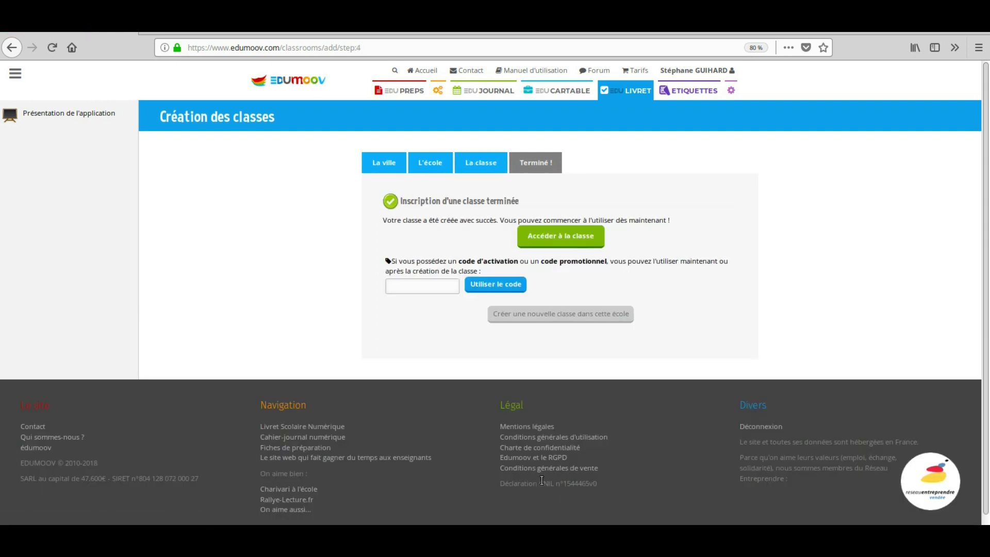
{"action": "left_click", "coordinate": [544, 237]}
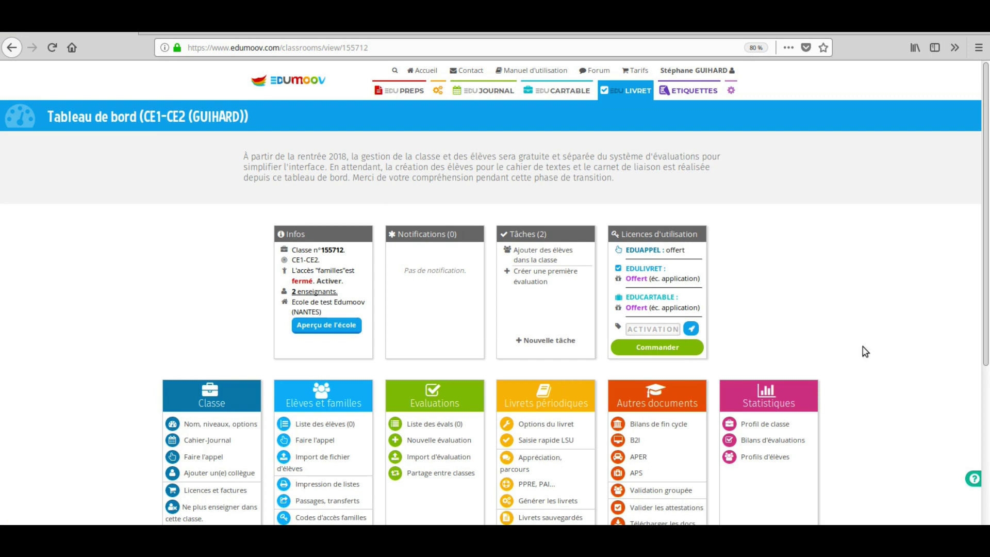
{"action": "left_click", "coordinate": [973, 484]}
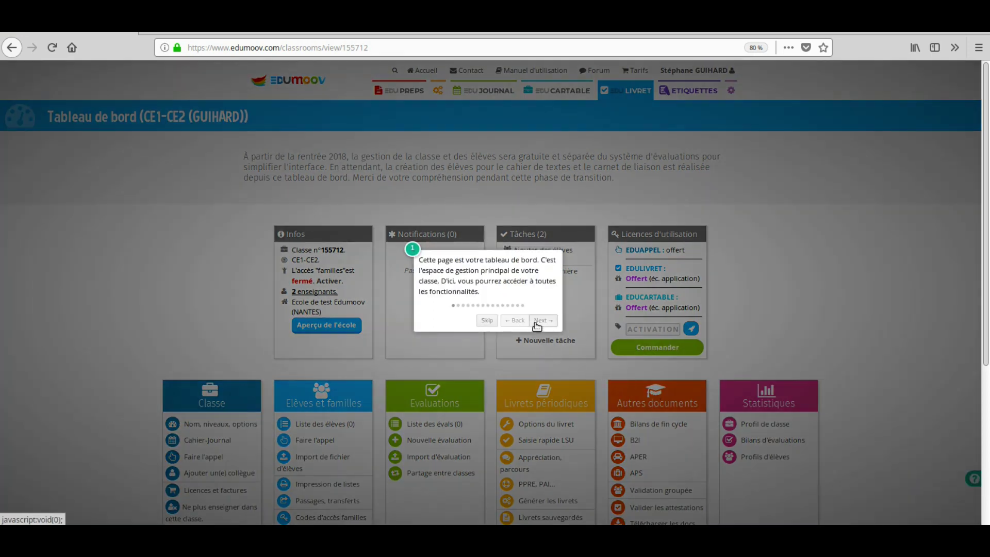
- Step through the help tour past the Infos and Tâches steps until it ends
{"action": "left_click", "coordinate": [537, 324]}
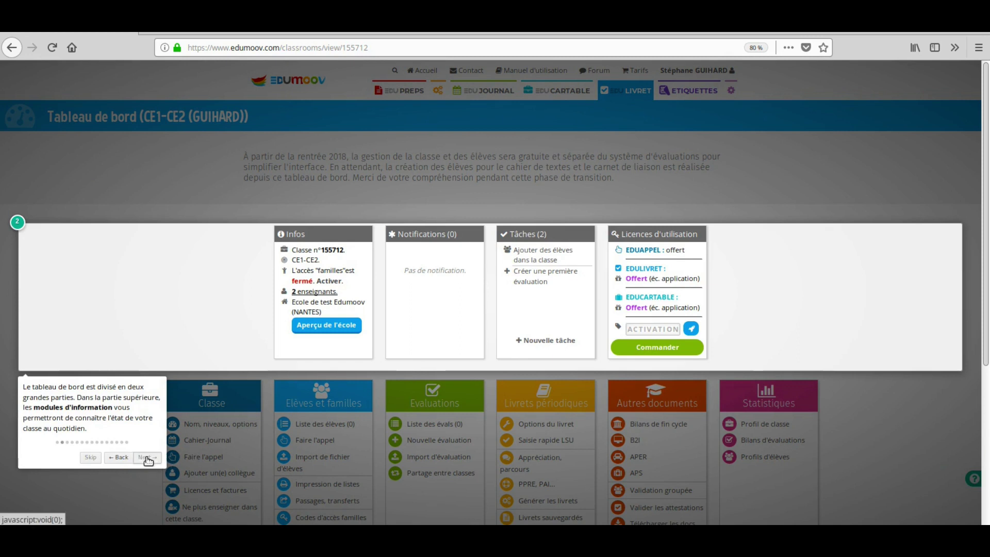
{"action": "left_click", "coordinate": [148, 458]}
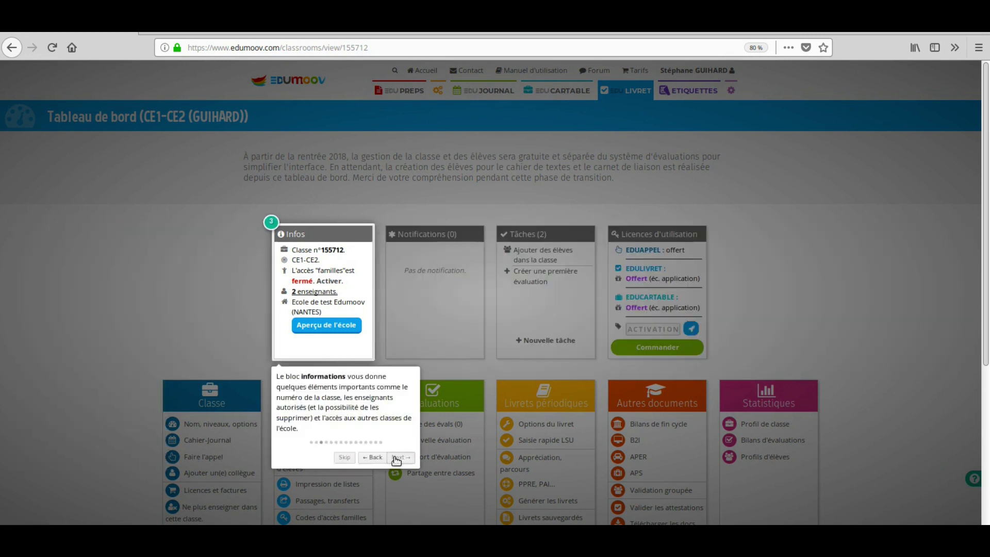
{"action": "left_click", "coordinate": [400, 457]}
{"action": "left_click", "coordinate": [508, 436]}
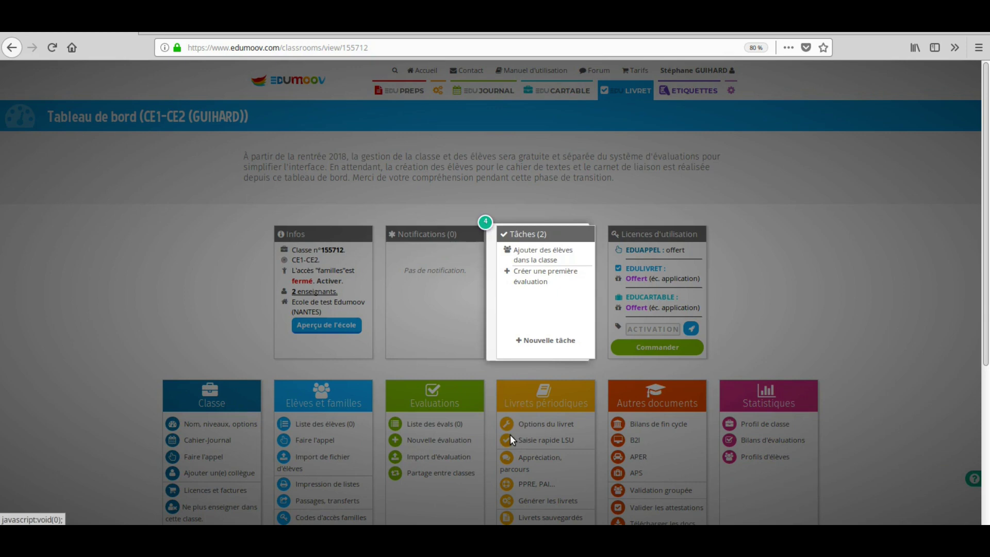
{"action": "left_click", "coordinate": [567, 449]}
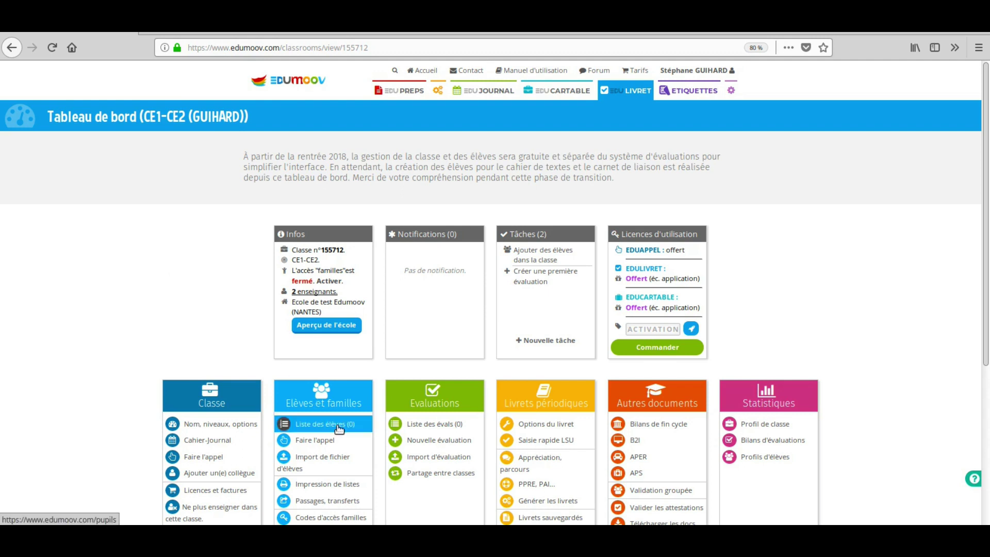
{"action": "left_click", "coordinate": [339, 425]}
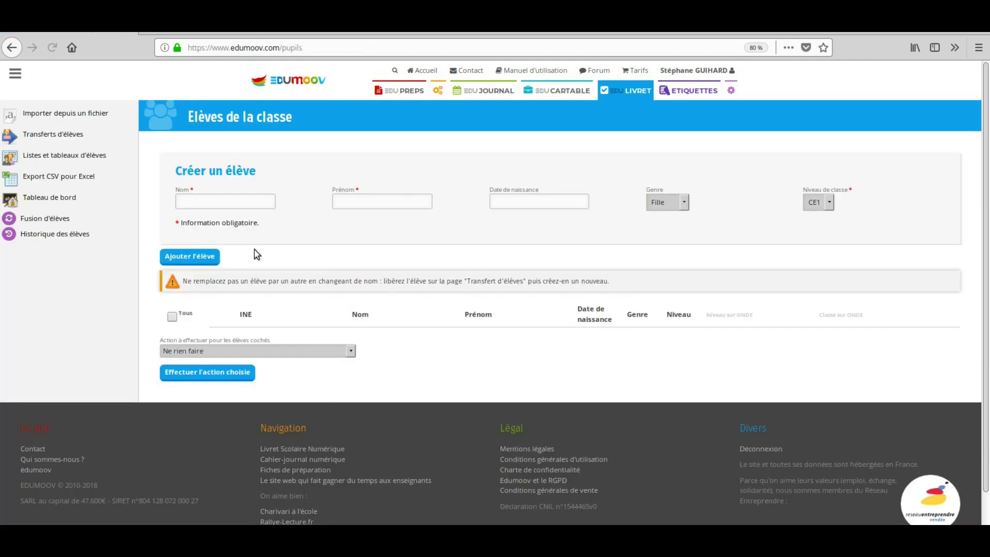
- Add pupil Test Test, born 16/09/2010, to the class and return to the dashboard
{"action": "left_click", "coordinate": [233, 203]}
{"action": "type", "text": "Test"}
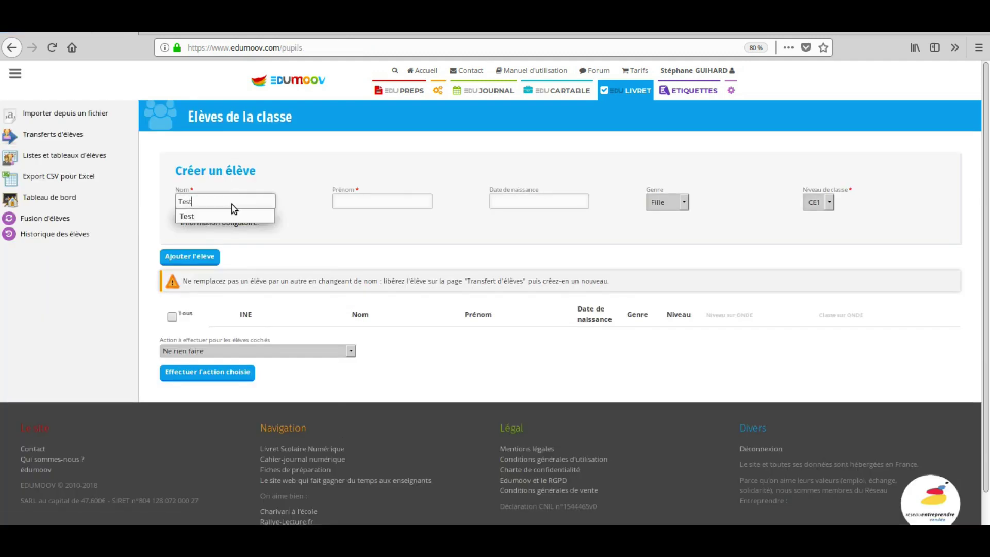
{"action": "key", "text": "Tab"}
{"action": "type", "text": "Test"}
{"action": "key", "text": "Tab"}
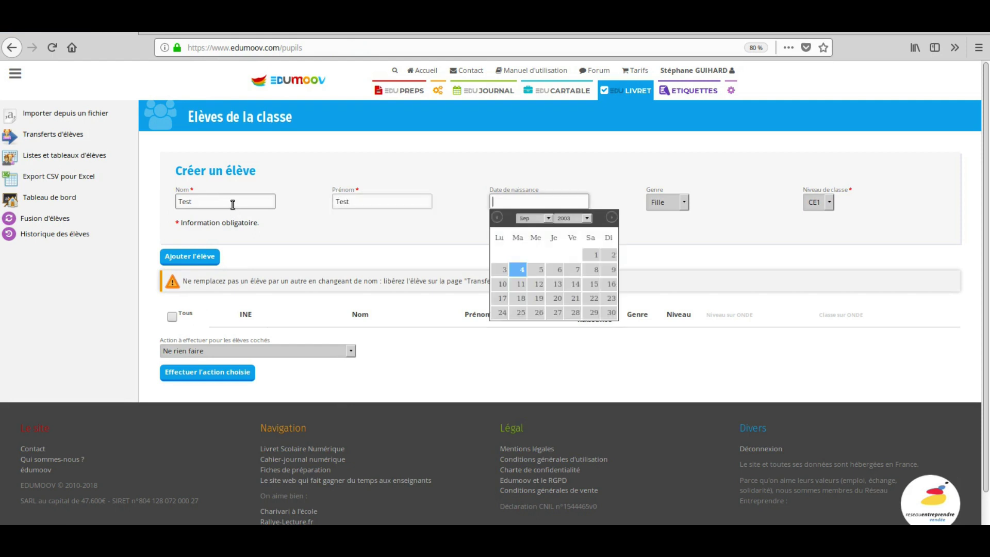
{"action": "left_click", "coordinate": [569, 218]}
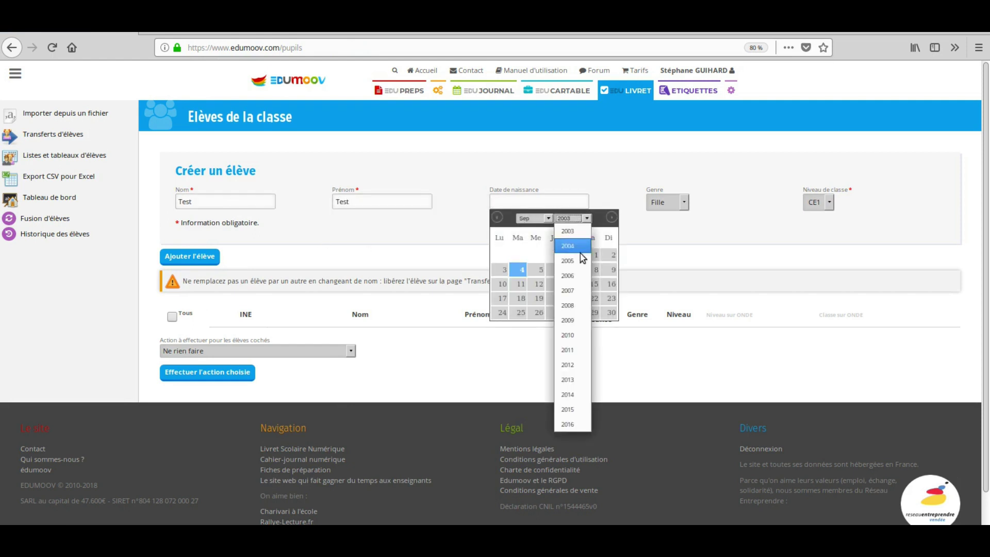
{"action": "left_click", "coordinate": [580, 334]}
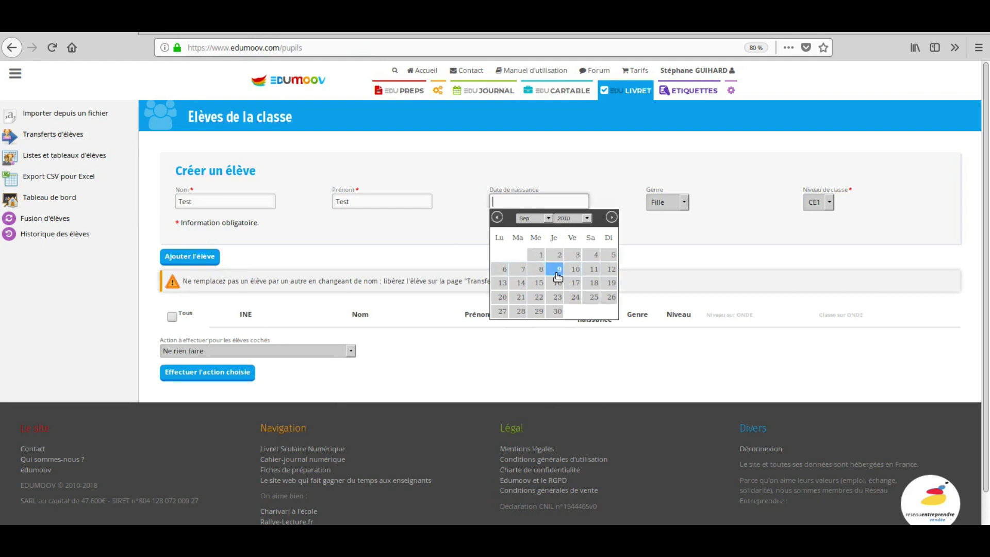
{"action": "left_click", "coordinate": [559, 283]}
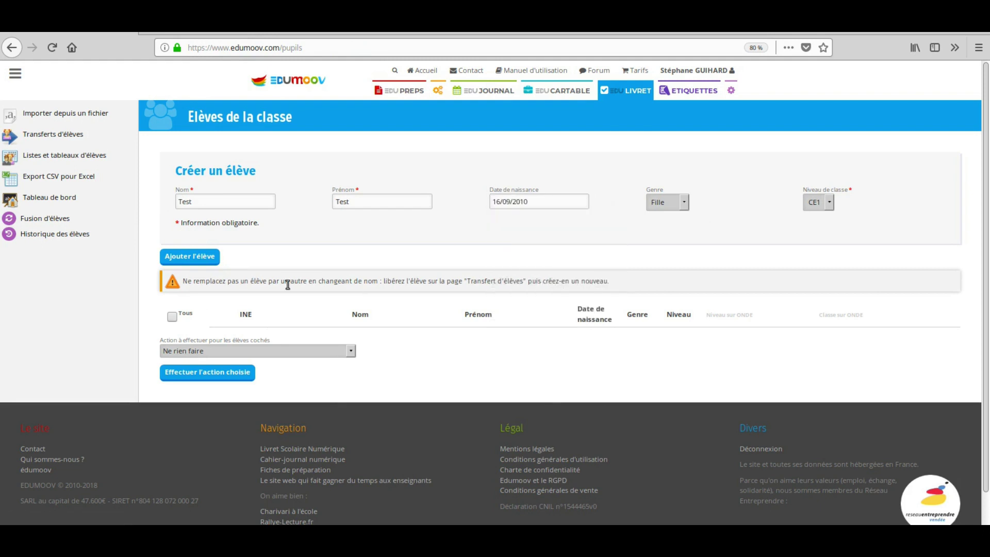
{"action": "left_click", "coordinate": [215, 259]}
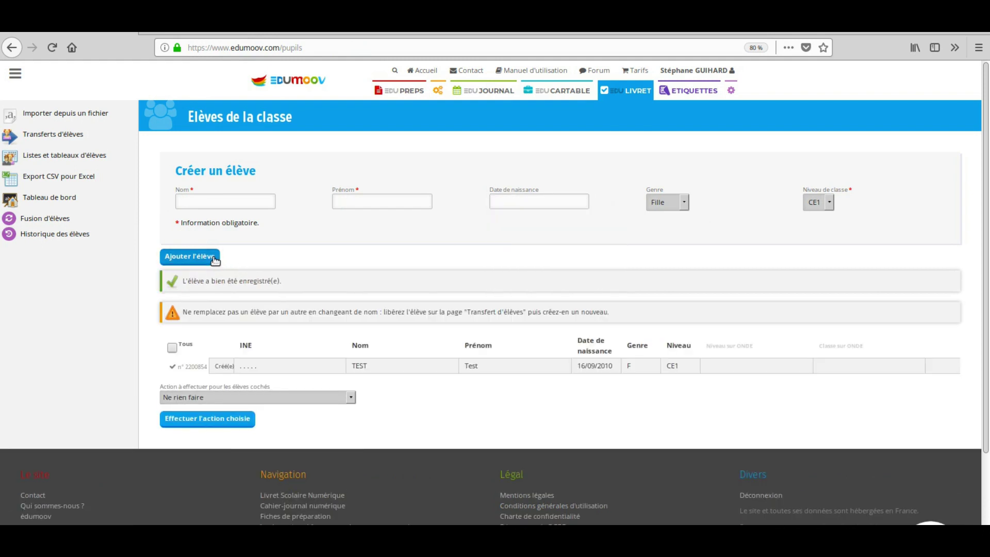
{"action": "left_click", "coordinate": [72, 201]}
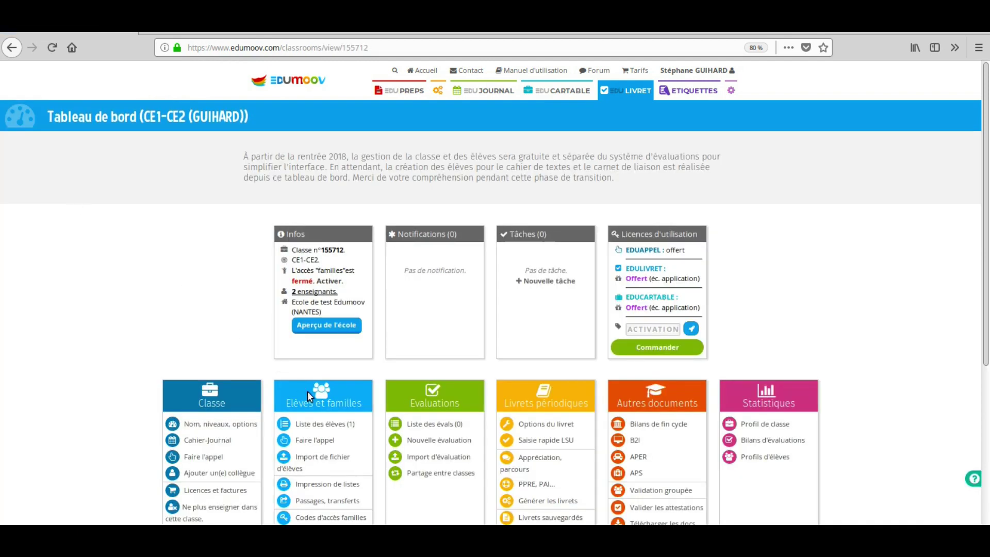
{"action": "left_click", "coordinate": [339, 464]}
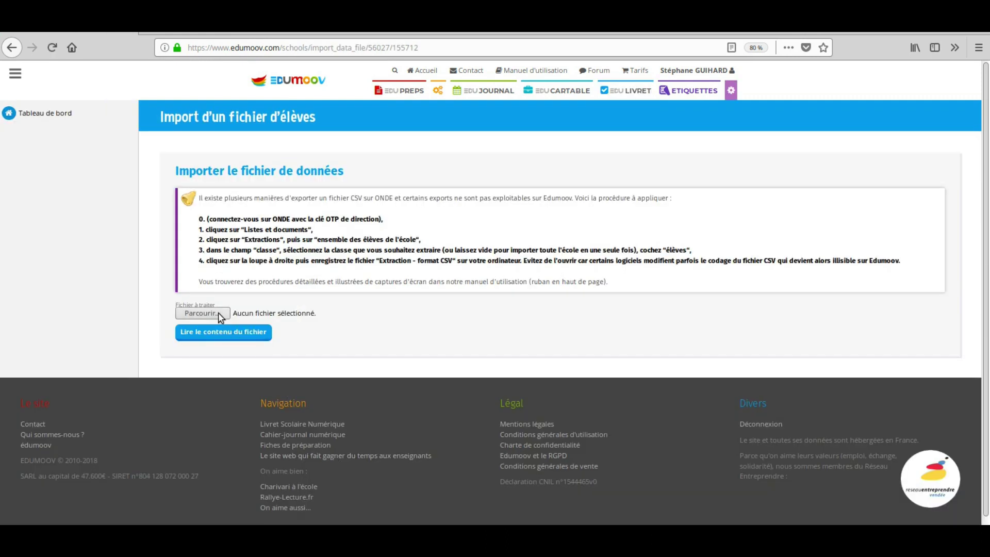
- Load CE1_CE2_liste_d_eleves_fictifs.csv and use it to update the existing CE1-CE2 class
{"action": "left_click", "coordinate": [218, 312]}
{"action": "left_click", "coordinate": [388, 124]}
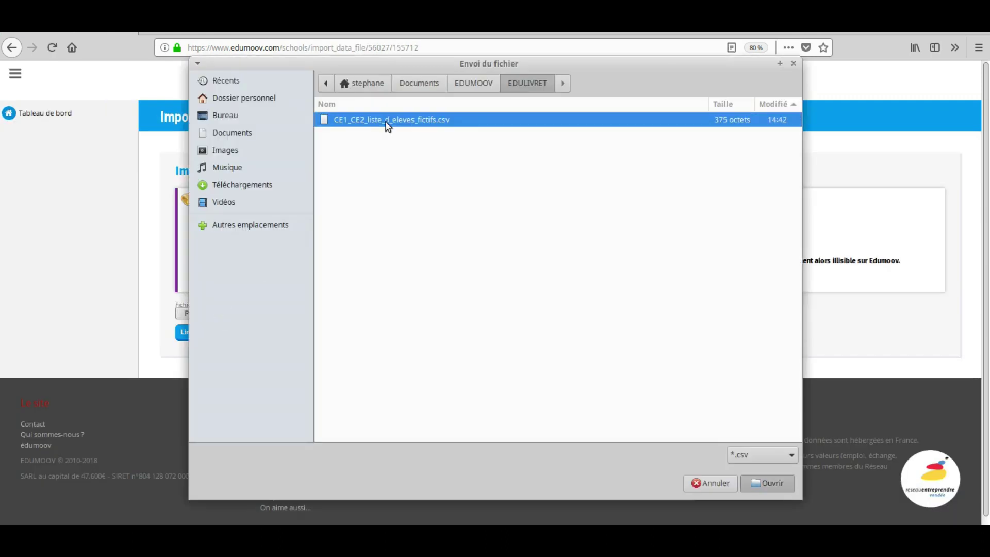
{"action": "double_click", "coordinate": [388, 123]}
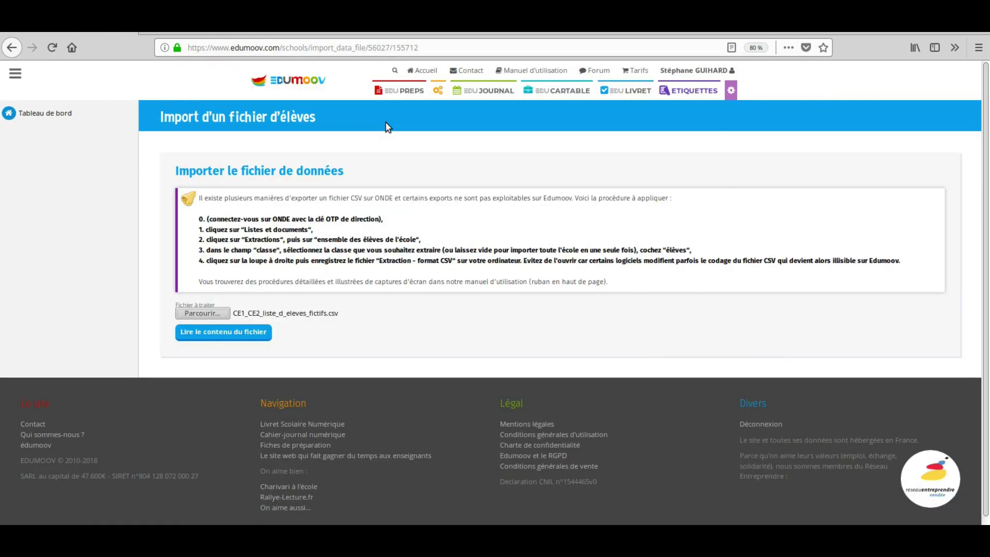
{"action": "left_click", "coordinate": [242, 335]}
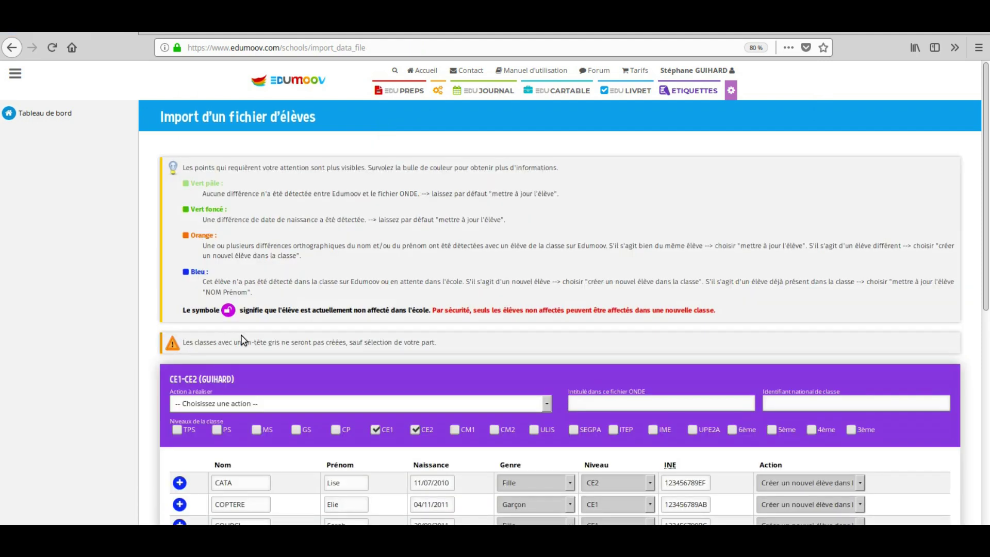
{"action": "scroll", "coordinate": [242, 335], "scroll_direction": "down", "scroll_amount": 3}
{"action": "scroll", "coordinate": [243, 341], "scroll_direction": "down", "scroll_amount": 2}
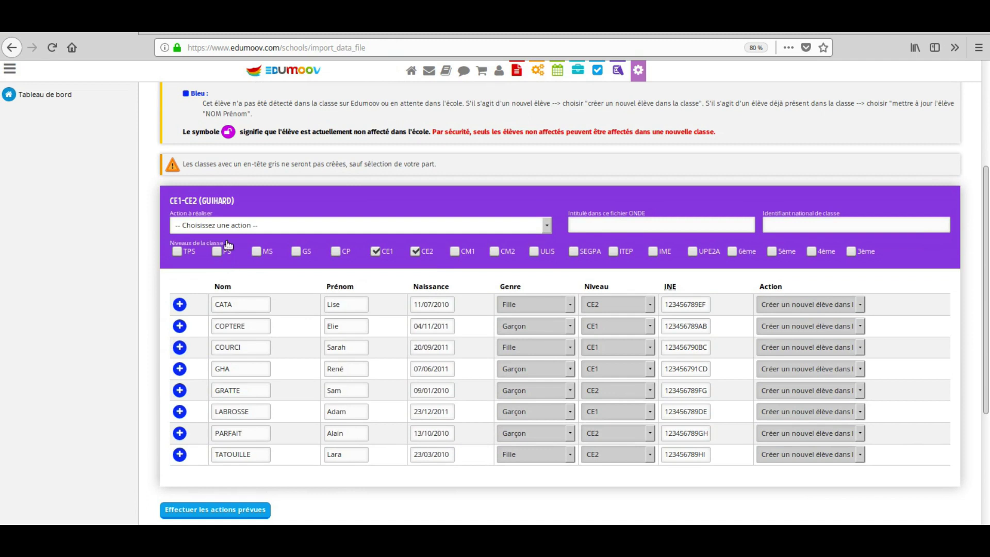
{"action": "left_click", "coordinate": [236, 231]}
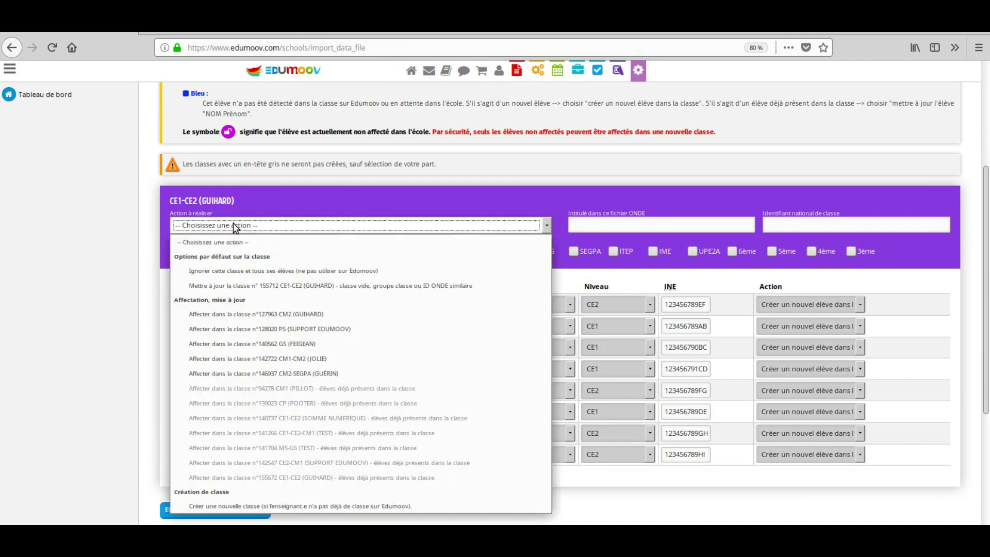
{"action": "left_click", "coordinate": [253, 282]}
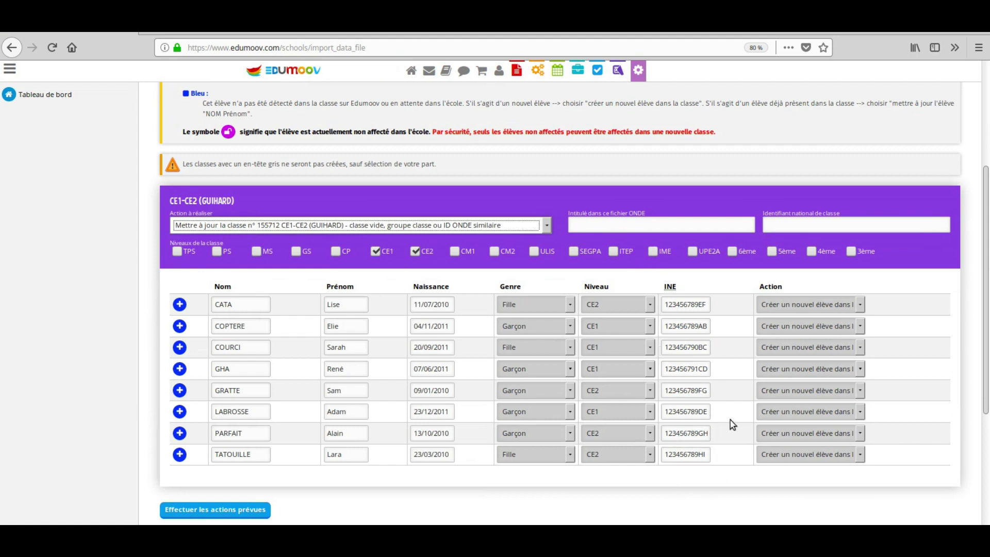
{"action": "left_click", "coordinate": [221, 516]}
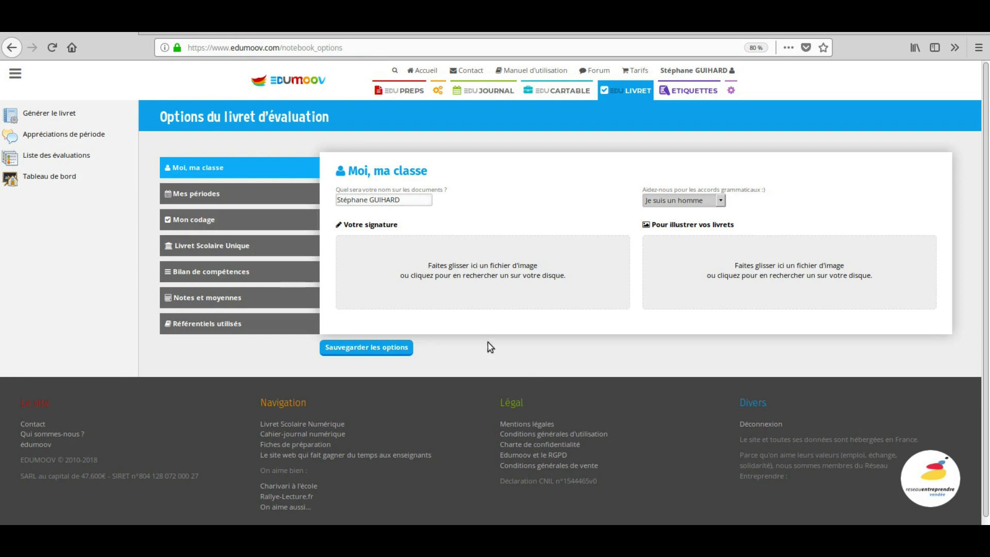
- Upload signature perso.jpg as the teacher signature and ecoleb.jpg as the booklet illustration
{"action": "left_click", "coordinate": [410, 199]}
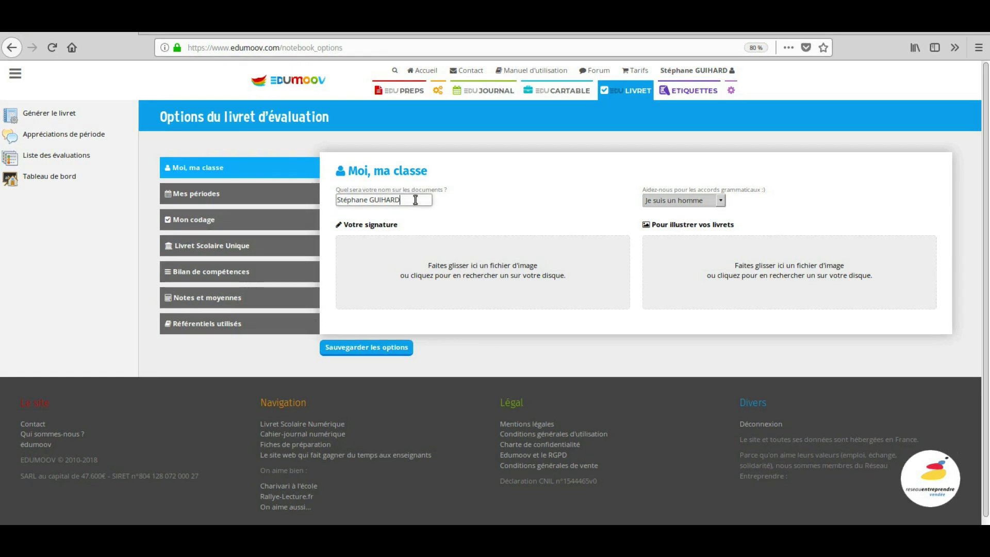
{"action": "left_click", "coordinate": [518, 268]}
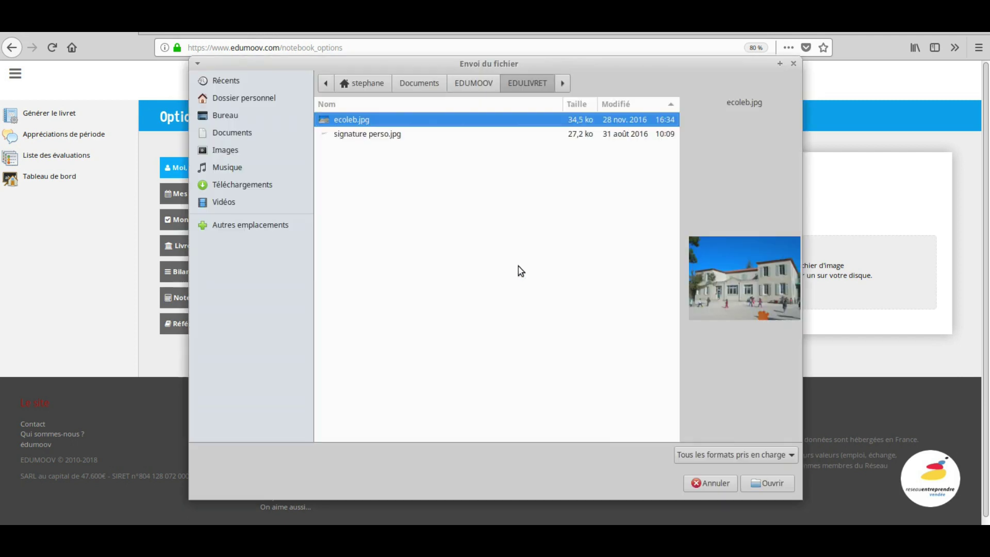
{"action": "double_click", "coordinate": [382, 134]}
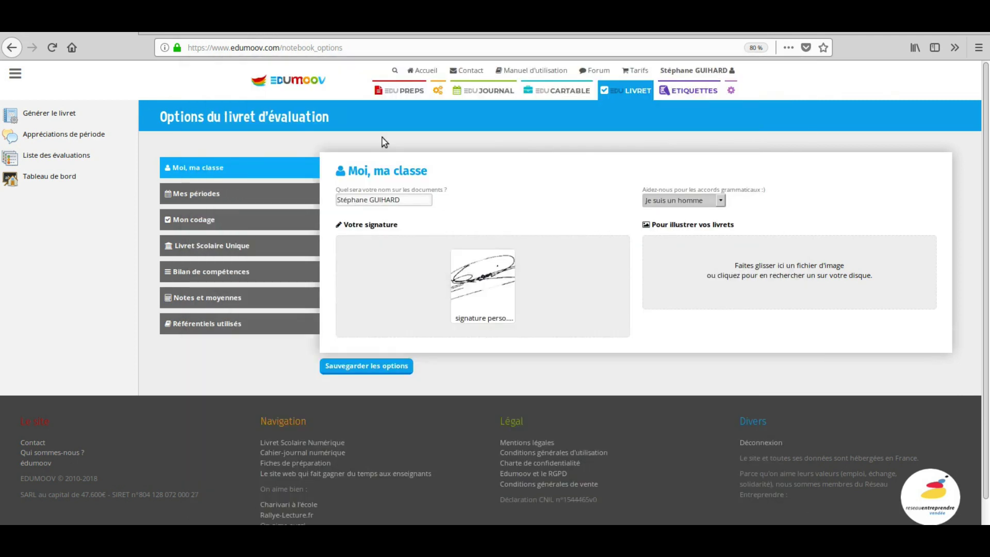
{"action": "left_click", "coordinate": [737, 273]}
{"action": "double_click", "coordinate": [365, 120]}
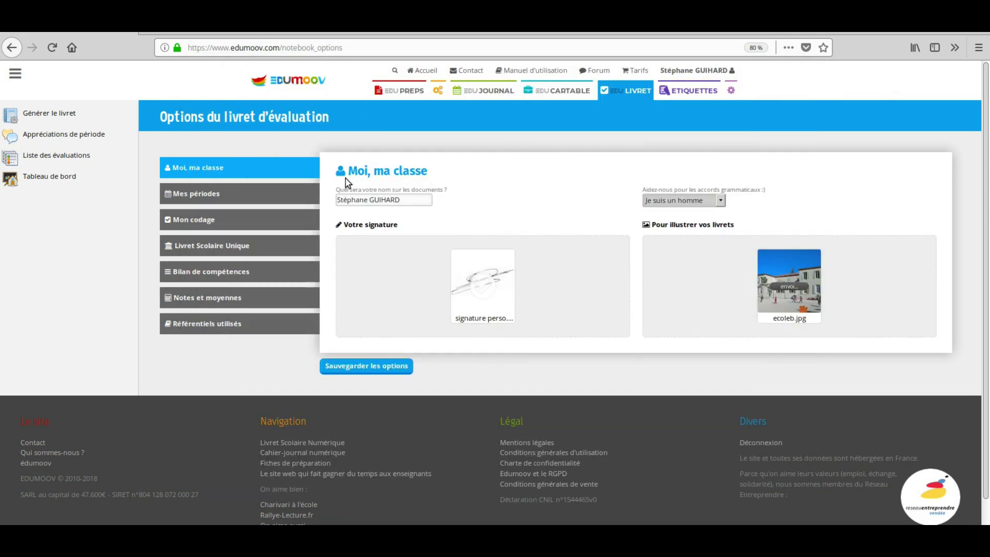
{"action": "left_click", "coordinate": [302, 195]}
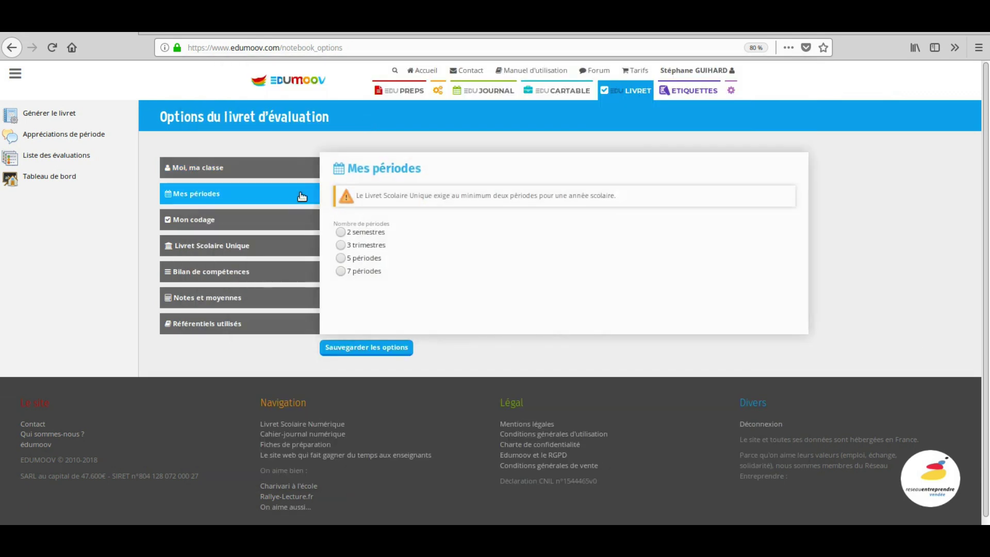
- Use 3 trimestres, ending the second on 5 avril and starting the third on 6 avril
{"action": "left_click", "coordinate": [374, 250]}
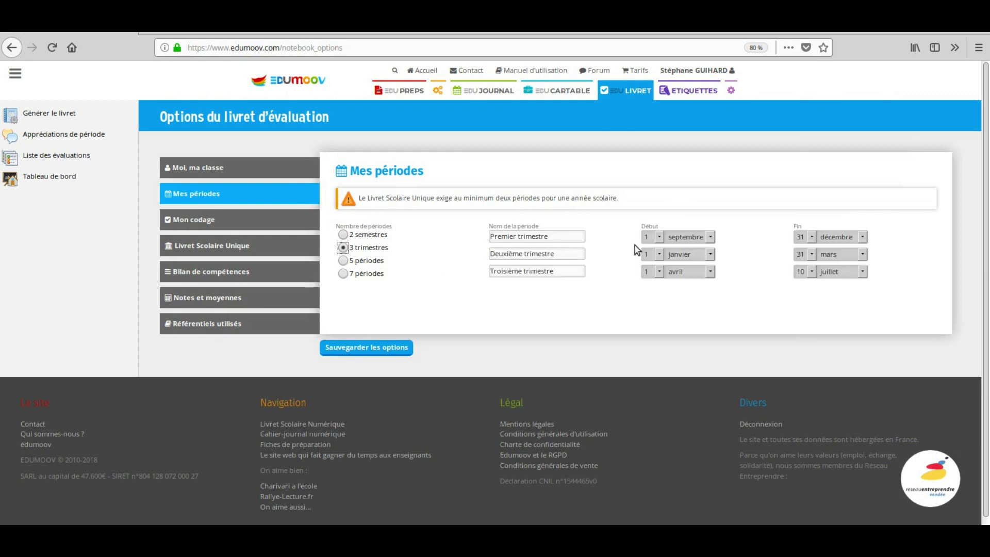
{"action": "left_click", "coordinate": [839, 254]}
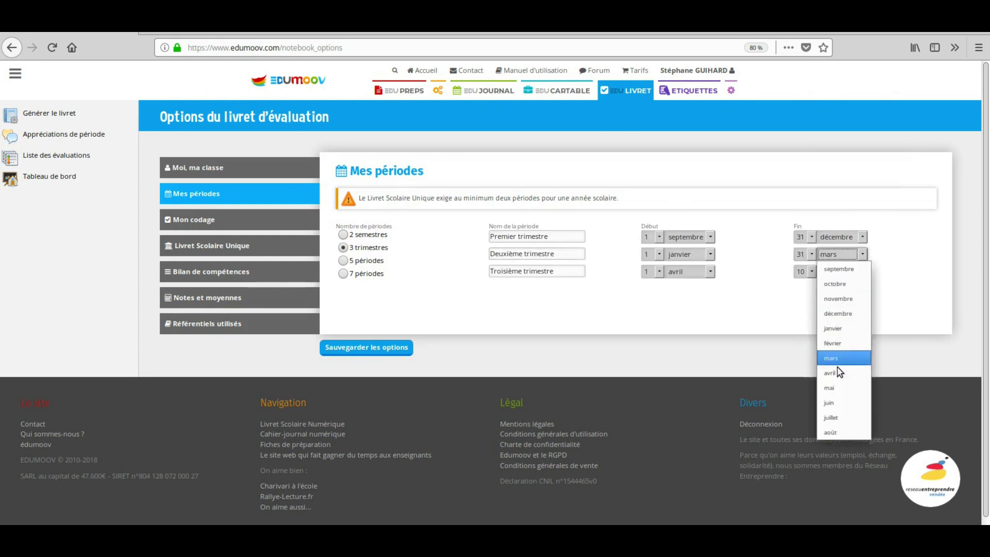
{"action": "left_click", "coordinate": [825, 360]}
{"action": "left_click", "coordinate": [811, 254]}
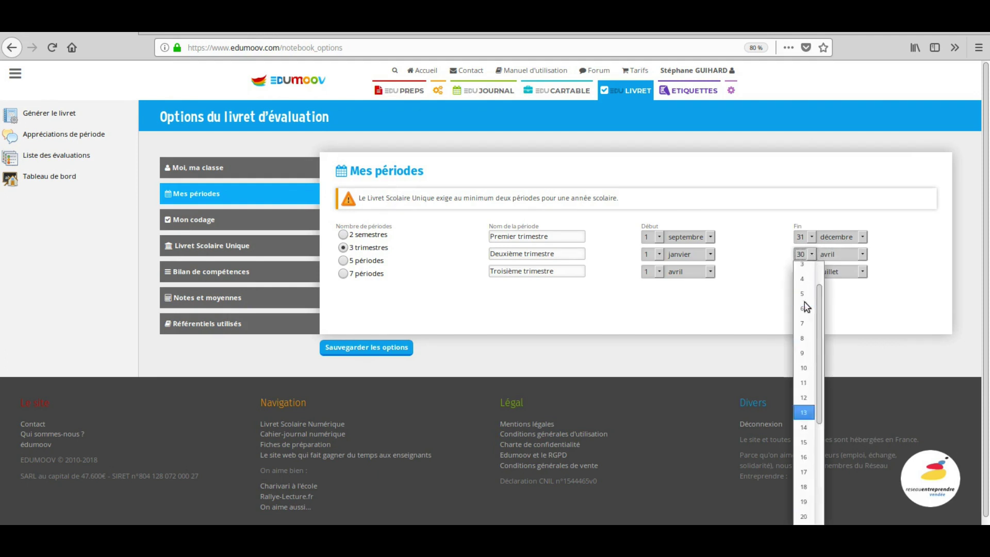
{"action": "left_click", "coordinate": [802, 328]}
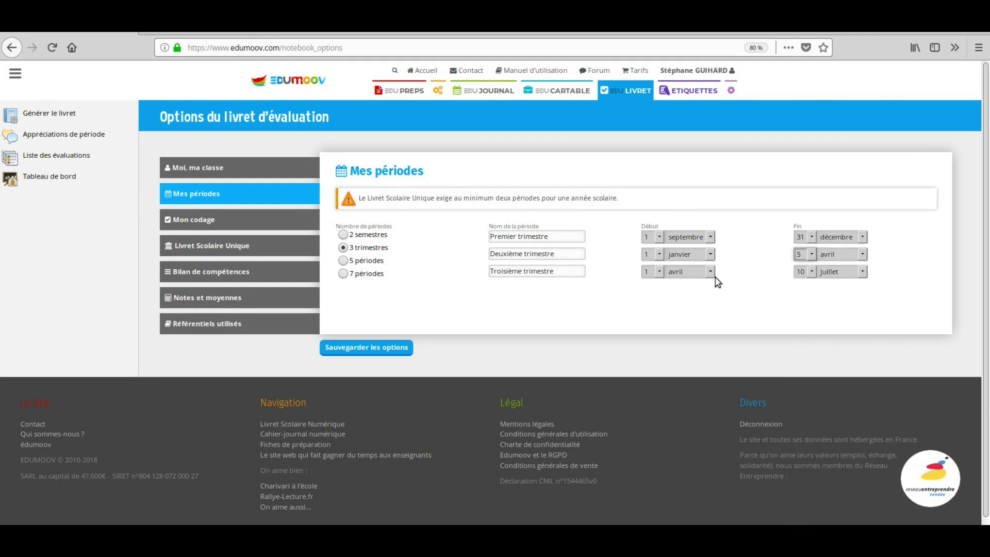
{"action": "left_click", "coordinate": [658, 271]}
{"action": "left_click", "coordinate": [652, 361]}
- Keep the 4 items (intitulés du MEN) coding model and rename level PA to ECA
{"action": "left_click", "coordinate": [222, 220]}
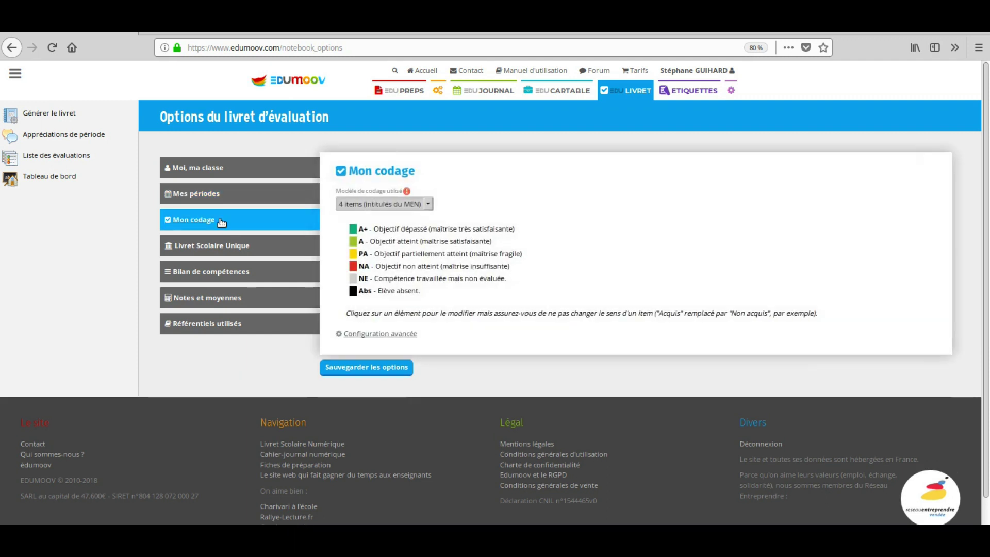
{"action": "left_click", "coordinate": [431, 205]}
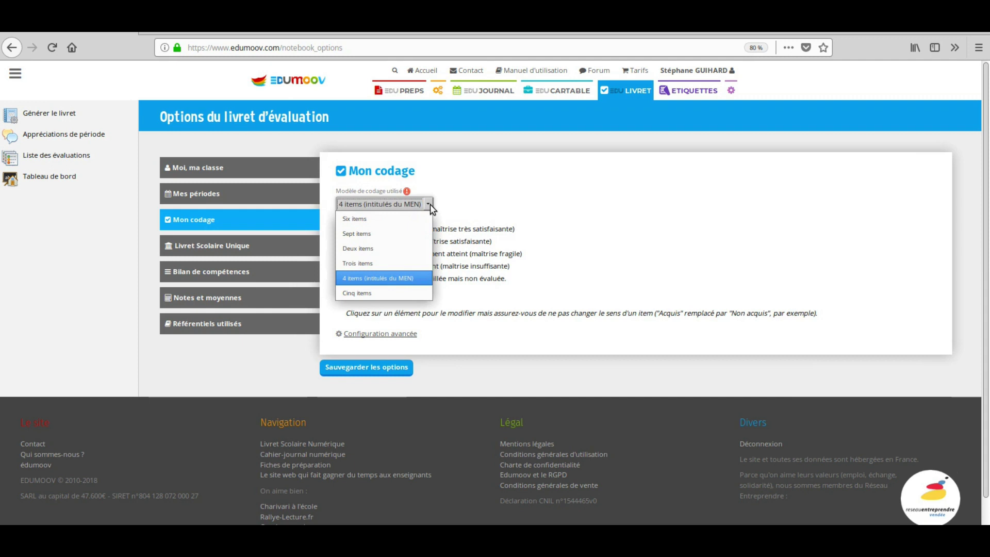
{"action": "left_click", "coordinate": [432, 208]}
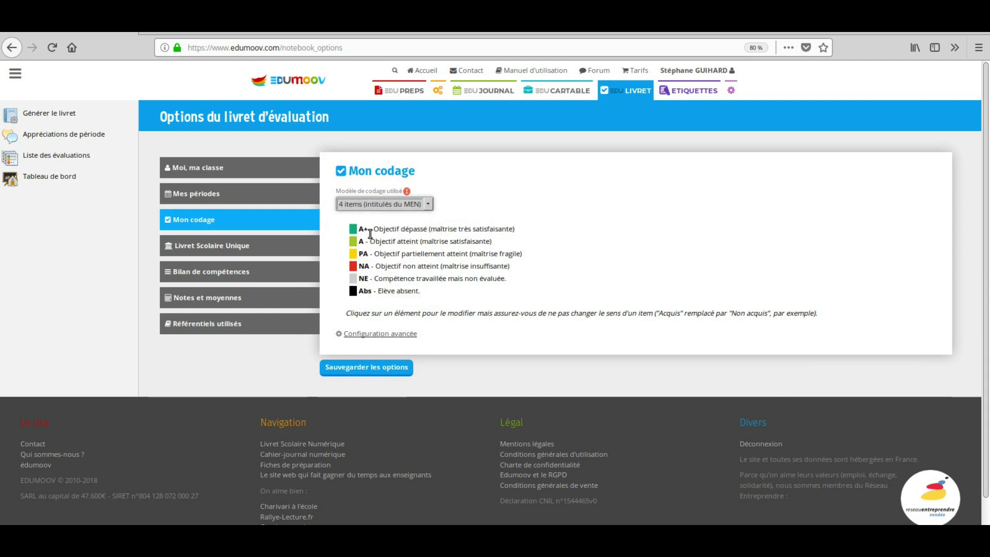
{"action": "left_click", "coordinate": [364, 253]}
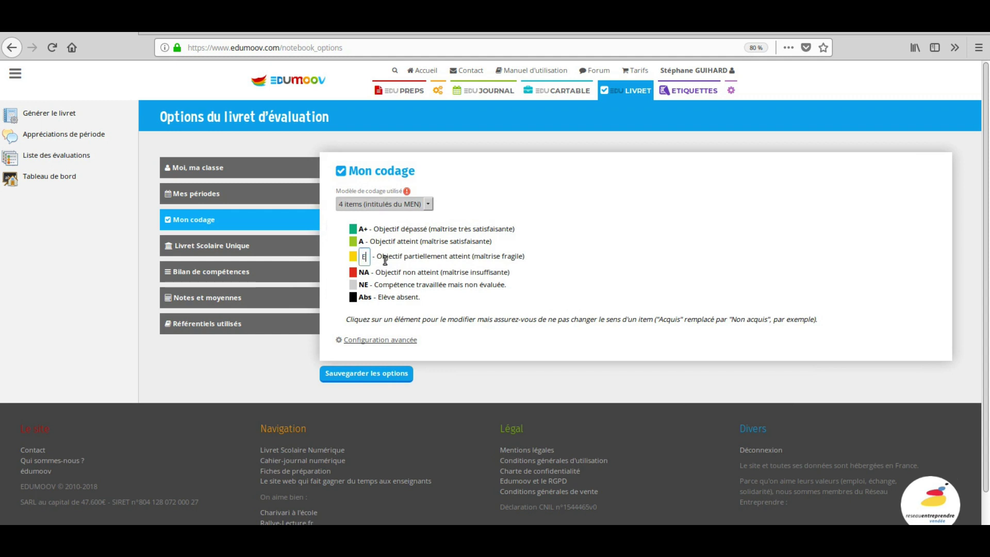
{"action": "type", "text": "ECA"}
{"action": "left_click", "coordinate": [535, 304]}
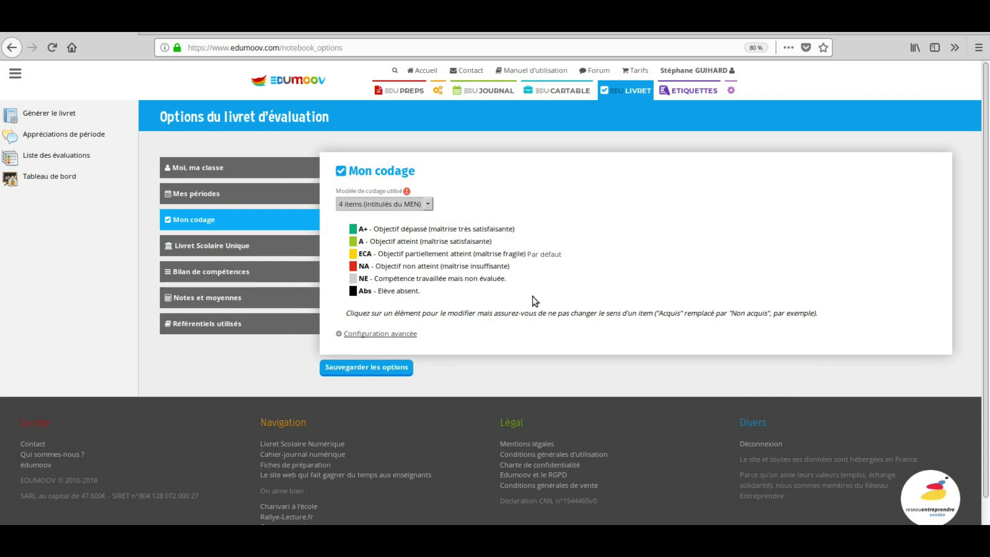
- Colour ECA orange and change its description to 'Objectif en cours d'acquisition (maîtrise fragile)'
{"action": "left_click", "coordinate": [353, 254]}
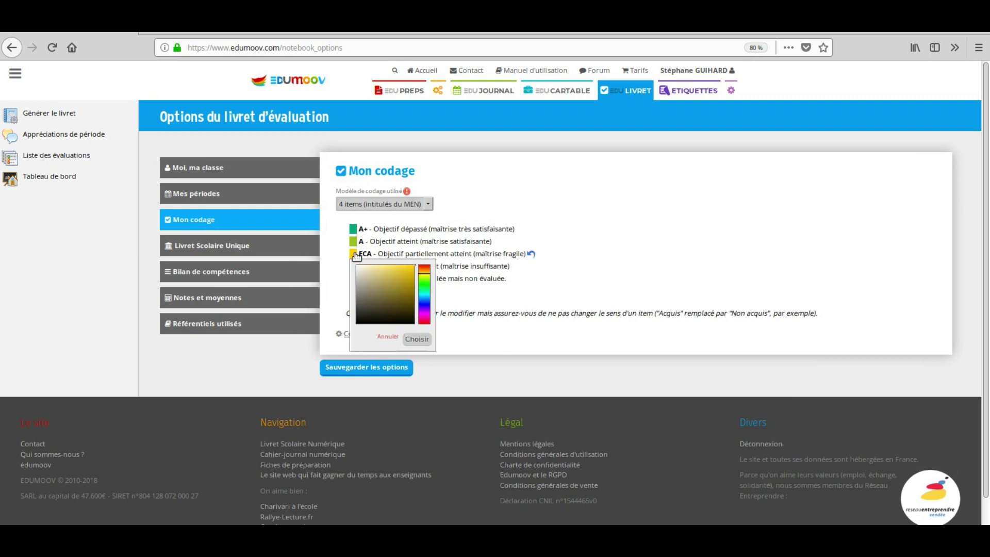
{"action": "left_click", "coordinate": [426, 270]}
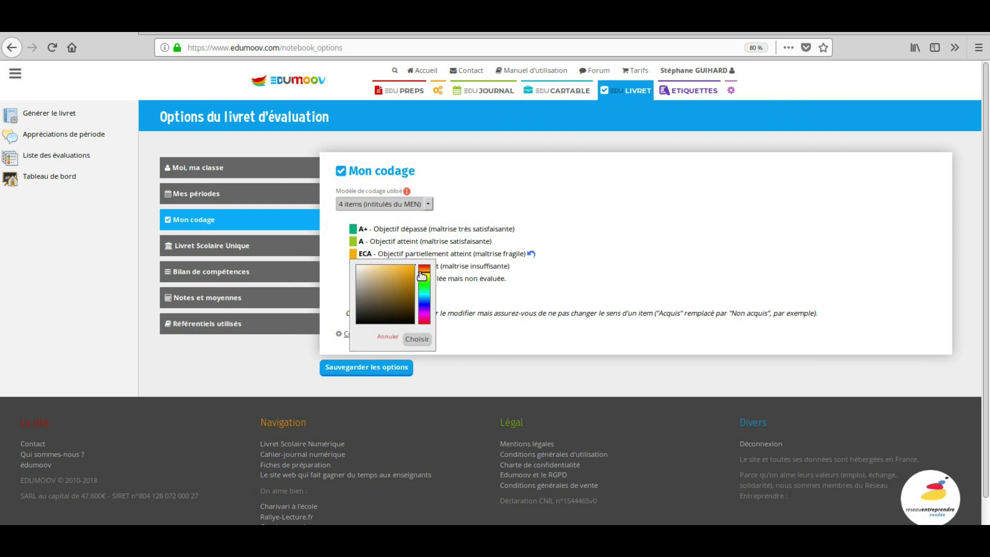
{"action": "left_click", "coordinate": [388, 337]}
{"action": "left_click", "coordinate": [436, 253]}
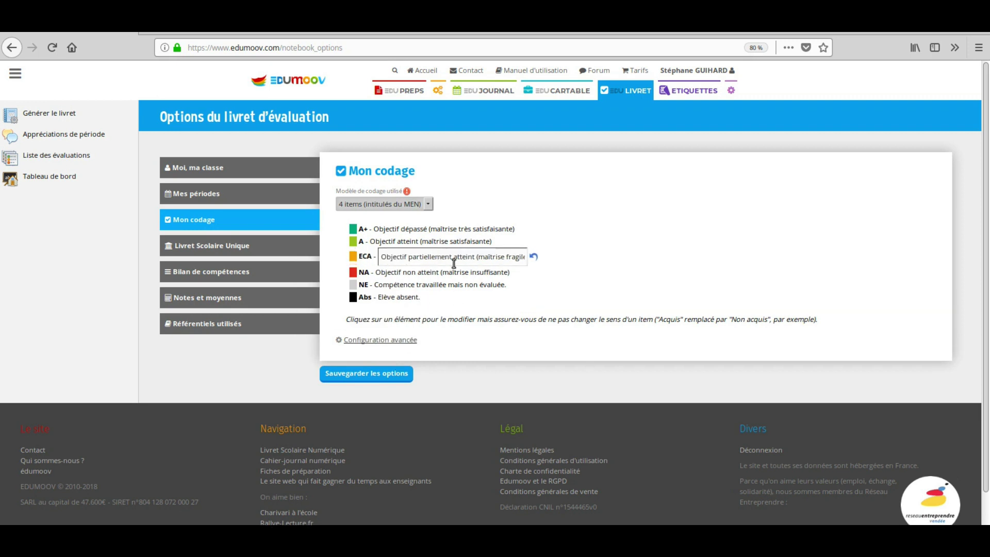
{"action": "left_click_drag", "start_coordinate": [476, 258], "coordinate": [407, 258]}
{"action": "type", "text": "en cours d'acquisition (maîtrise"}
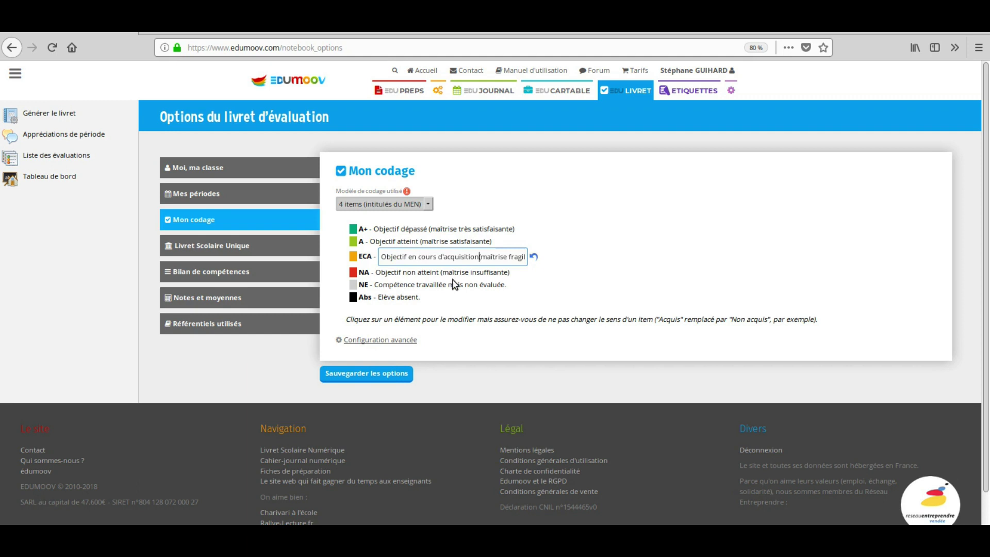
{"action": "left_click", "coordinate": [570, 292]}
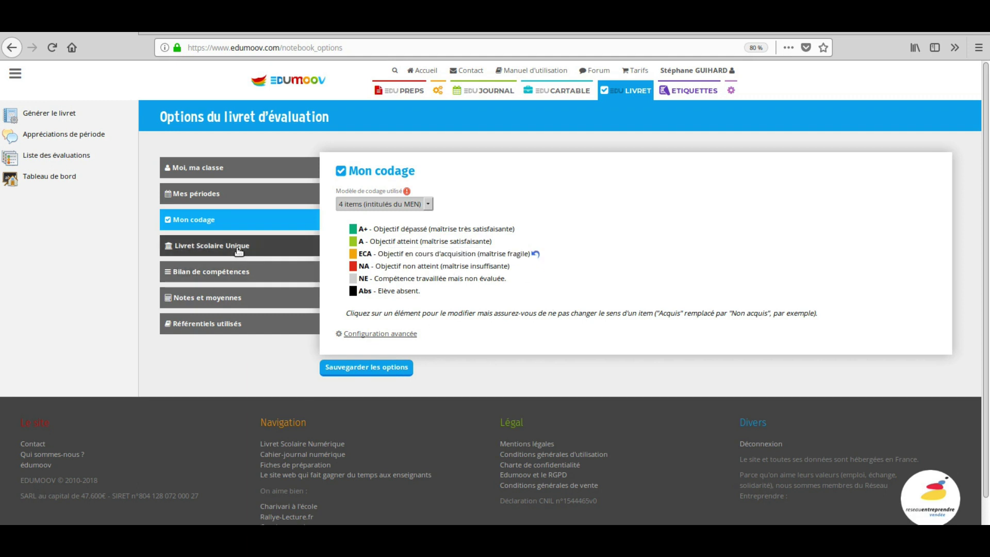
- In the Livret Scolaire Unique settings, enter the teacher's first name and surname, fixing a typo
{"action": "left_click", "coordinate": [237, 249]}
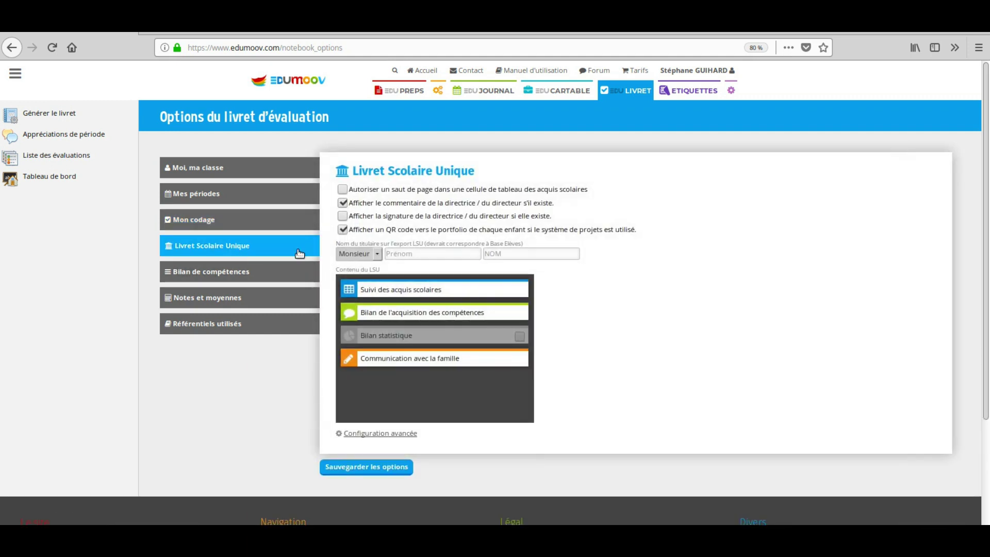
{"action": "left_click", "coordinate": [414, 253]}
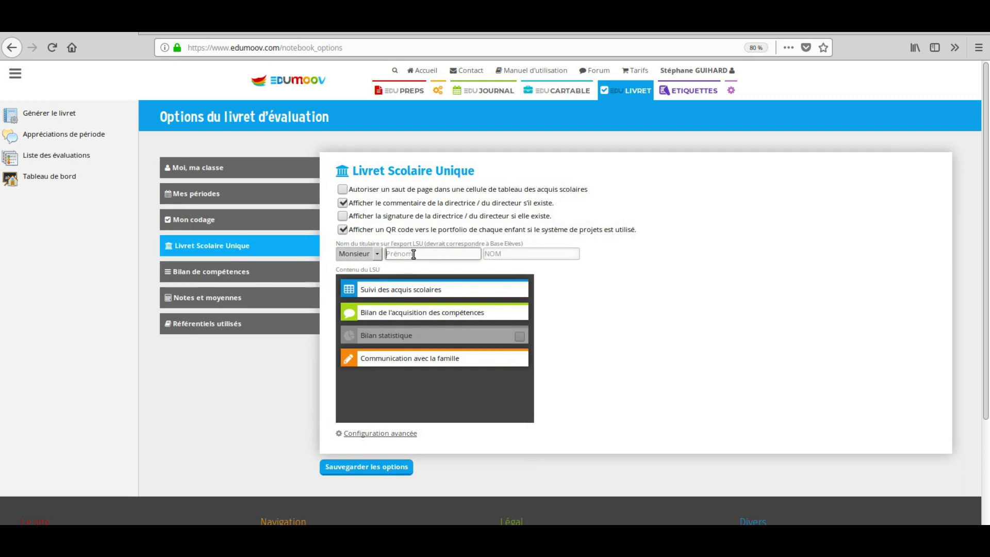
{"action": "key", "text": "Tab"}
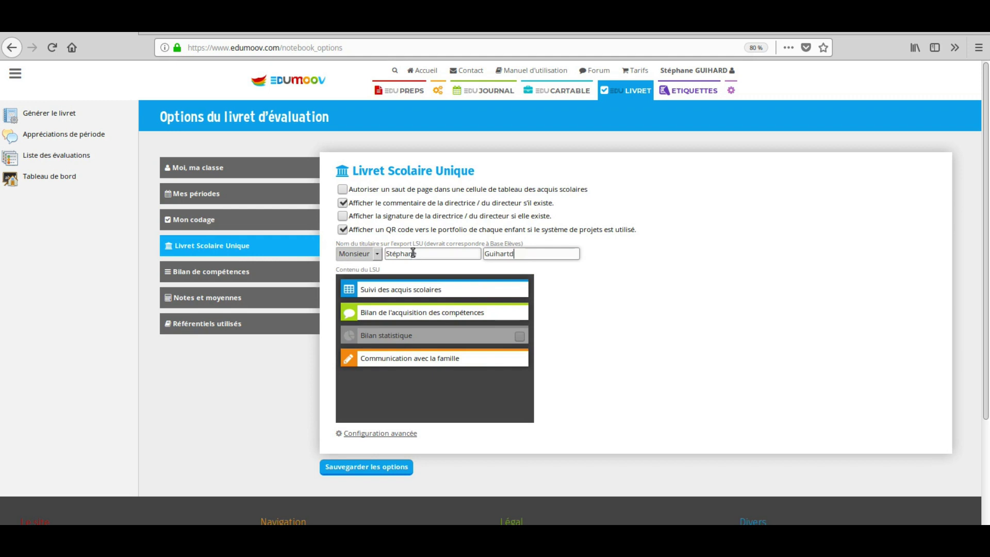
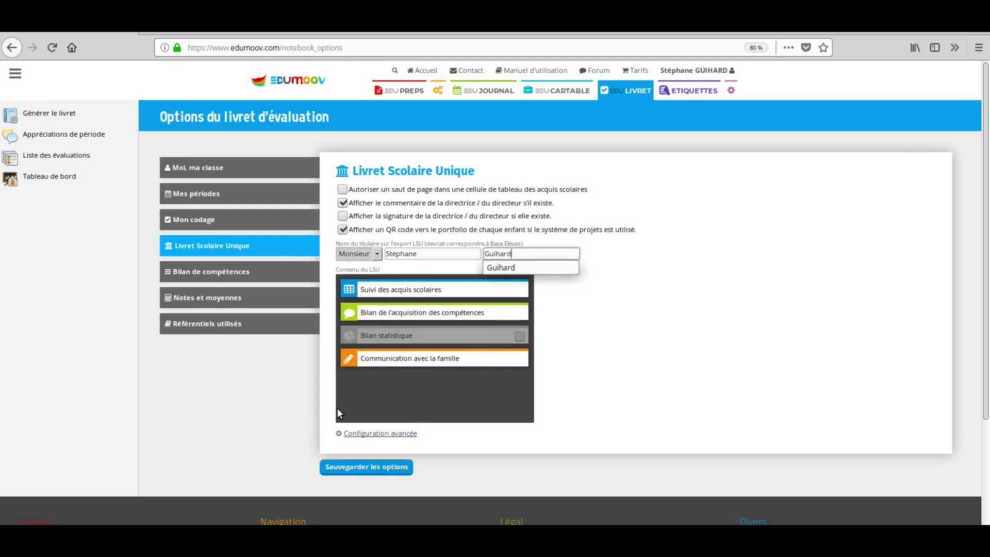
{"action": "left_click", "coordinate": [204, 268]}
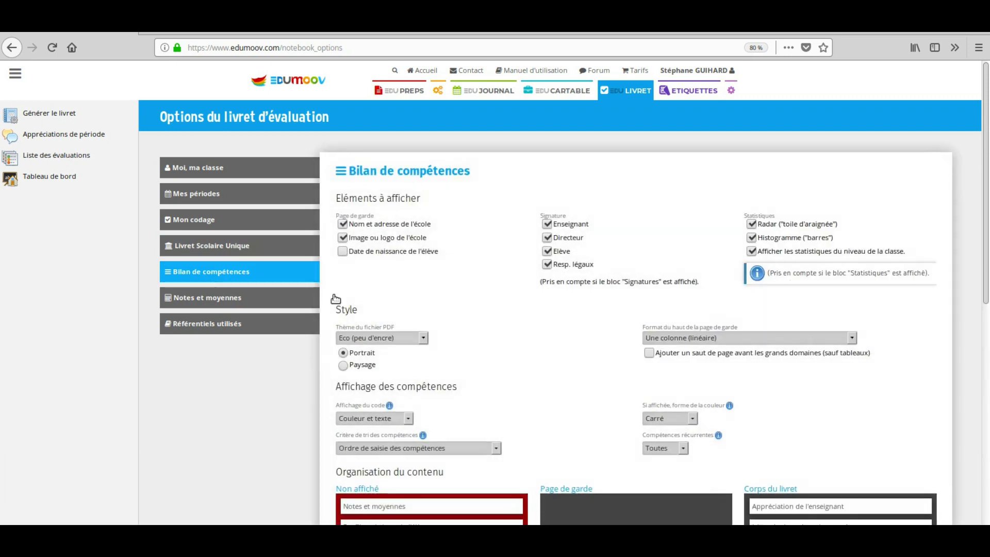
- Drag the coding legend onto the cover page, then move Profil statistique de l'élève too
{"action": "scroll", "coordinate": [470, 310], "scroll_direction": "down", "scroll_amount": 3}
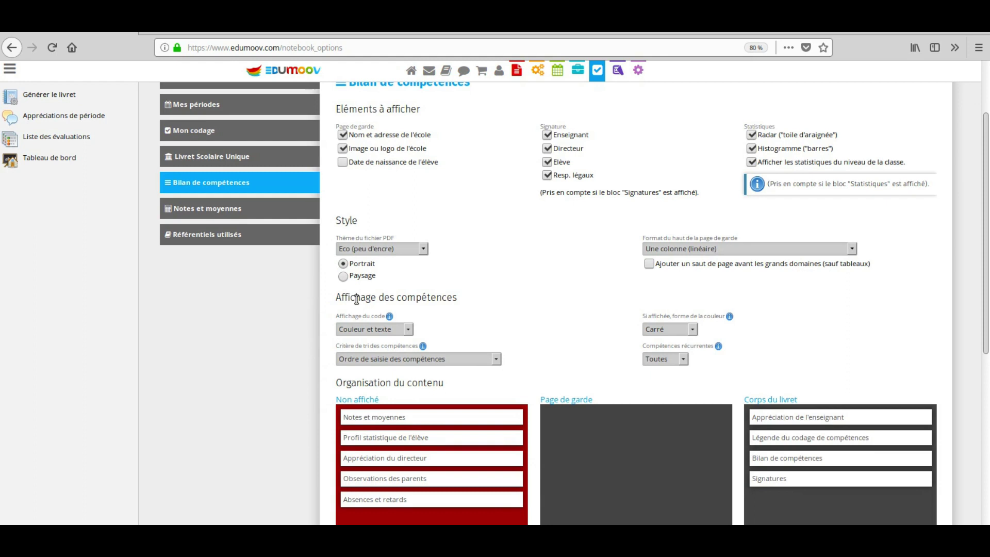
{"action": "scroll", "coordinate": [541, 312], "scroll_direction": "down", "scroll_amount": 5}
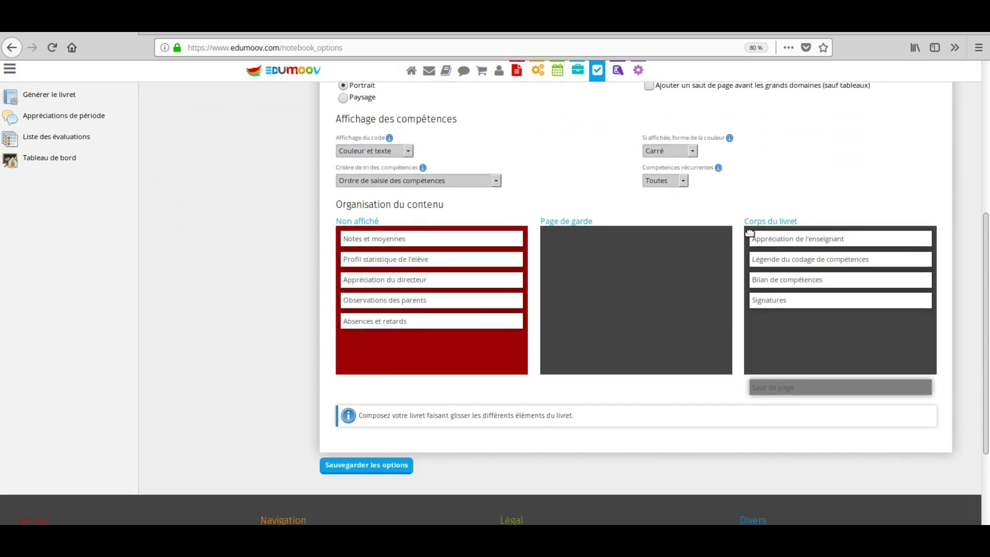
{"action": "left_click_drag", "start_coordinate": [783, 267], "coordinate": [576, 239]}
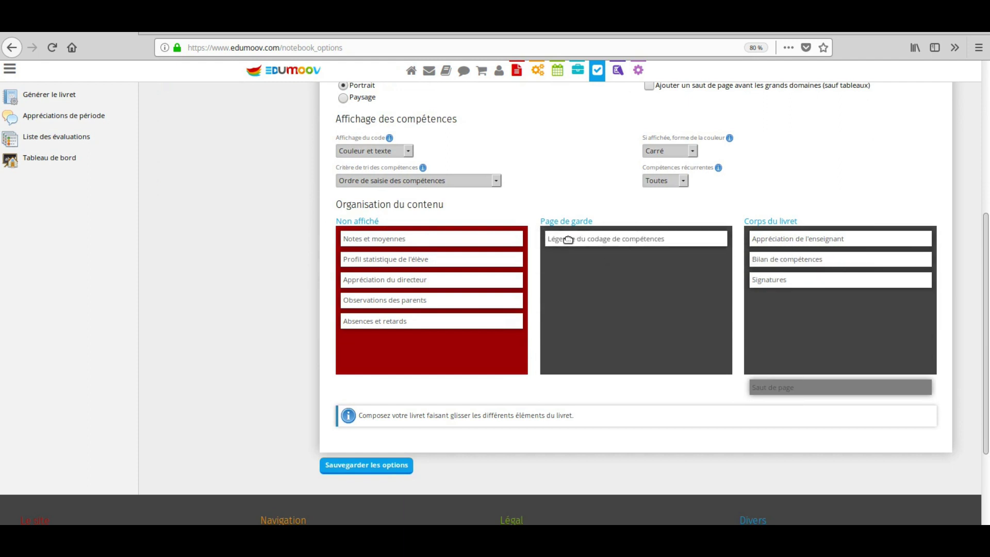
{"action": "left_click_drag", "start_coordinate": [462, 262], "coordinate": [674, 261]}
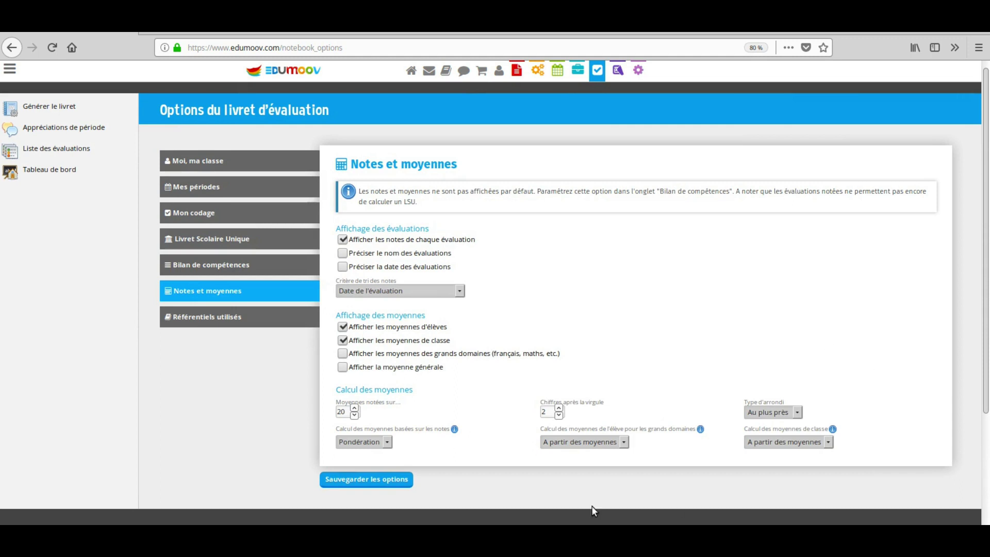
- Tick Cycle 2 - Programme 2018 under Référentiels utilisés and save the booklet options
{"action": "left_click", "coordinate": [235, 326]}
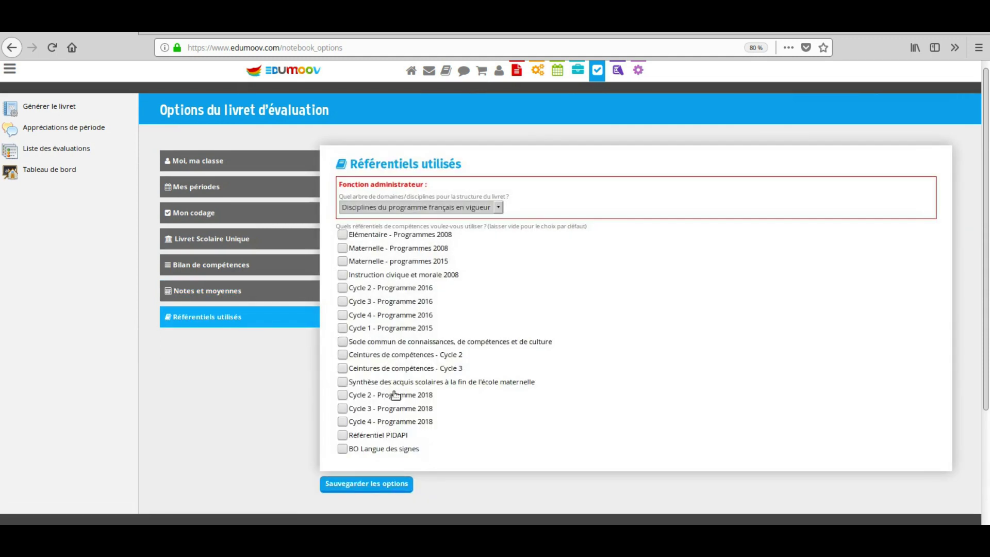
{"action": "left_click", "coordinate": [393, 397]}
{"action": "left_click", "coordinate": [384, 490]}
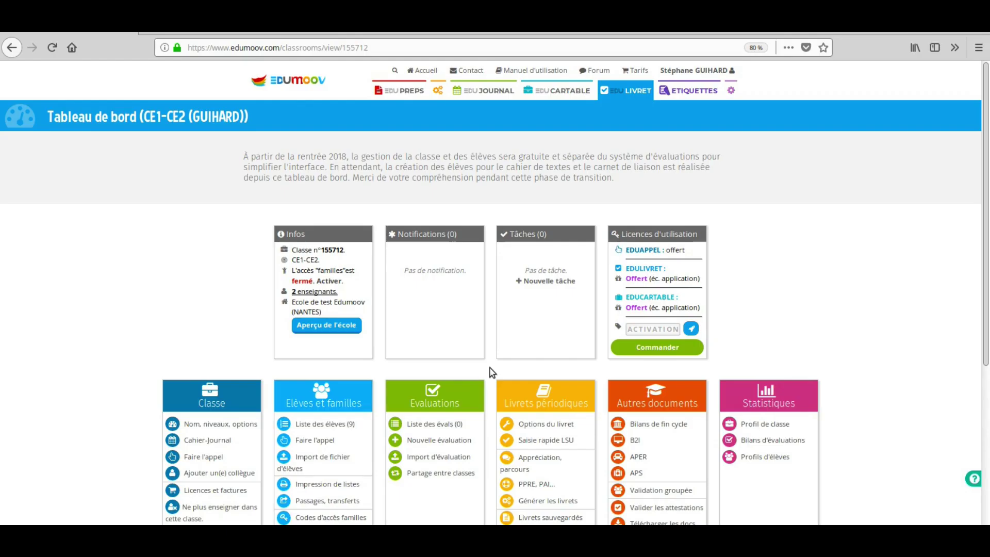
- Create evaluation 'Le conte' in discipline Ecriture, ticking the French oral and written language domain
{"action": "left_click", "coordinate": [466, 449]}
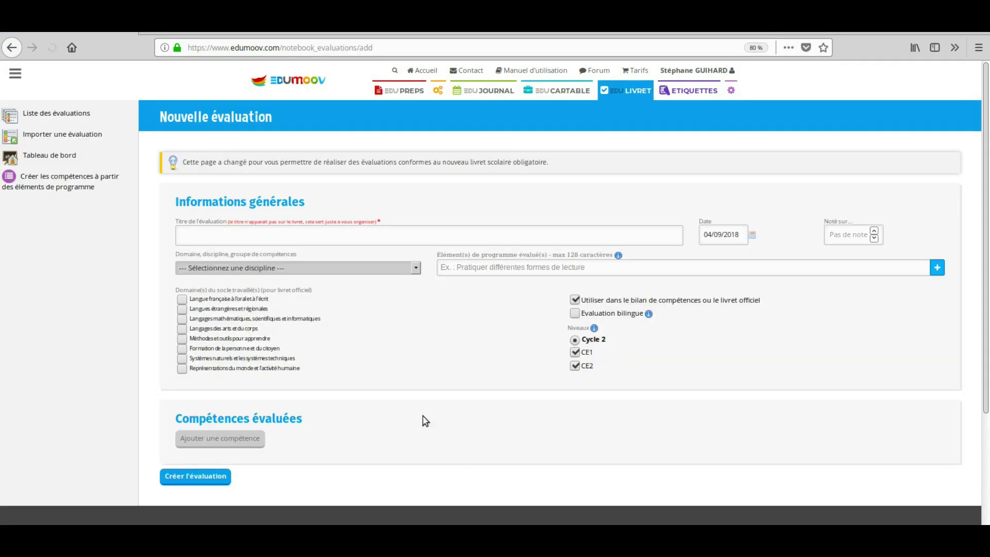
{"action": "left_click", "coordinate": [282, 235]}
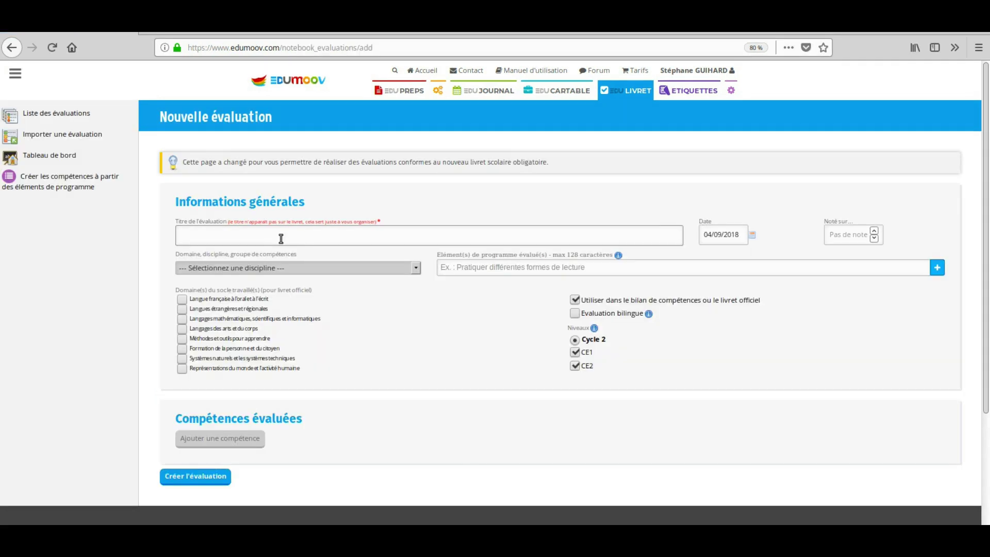
{"action": "type", "text": "Le"}
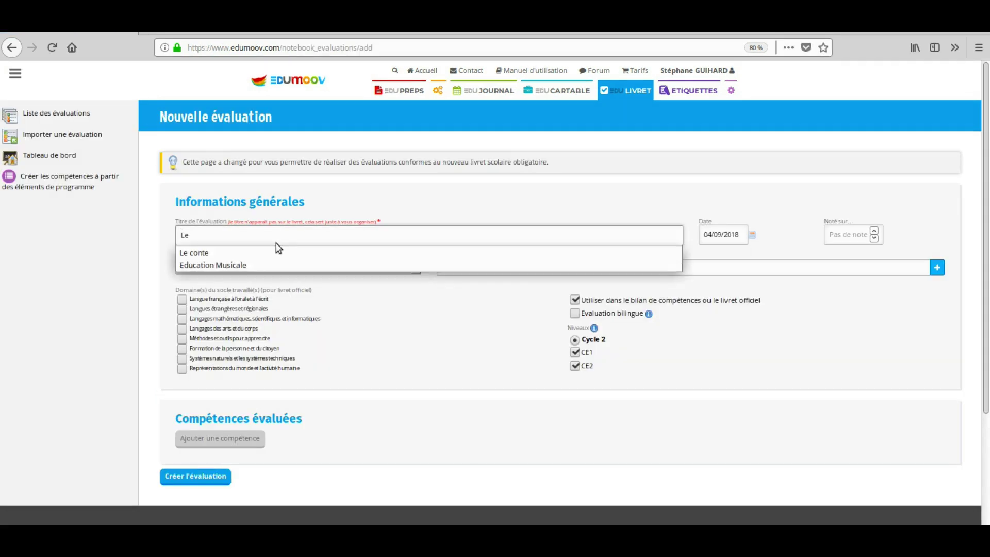
{"action": "left_click", "coordinate": [276, 252]}
{"action": "left_click", "coordinate": [262, 268]}
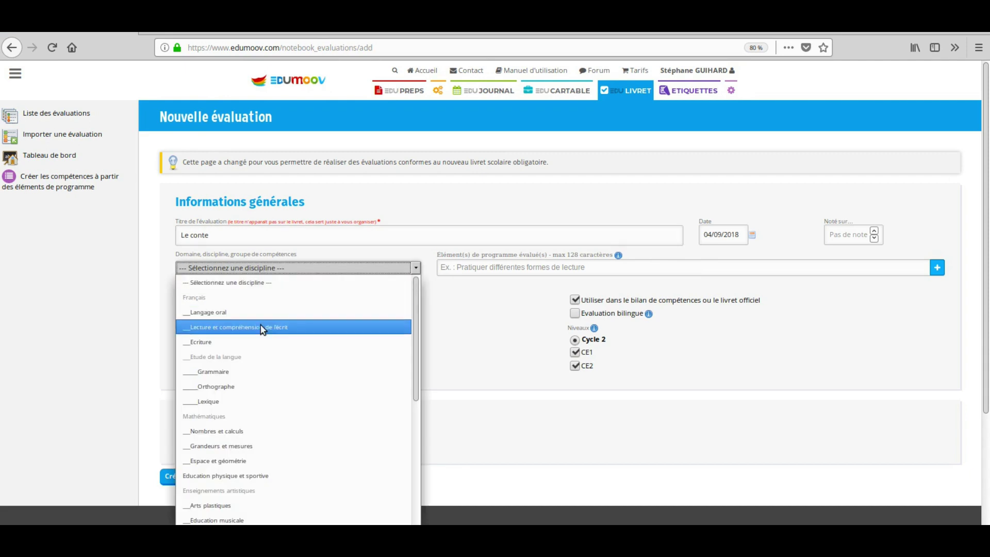
{"action": "left_click", "coordinate": [219, 344]}
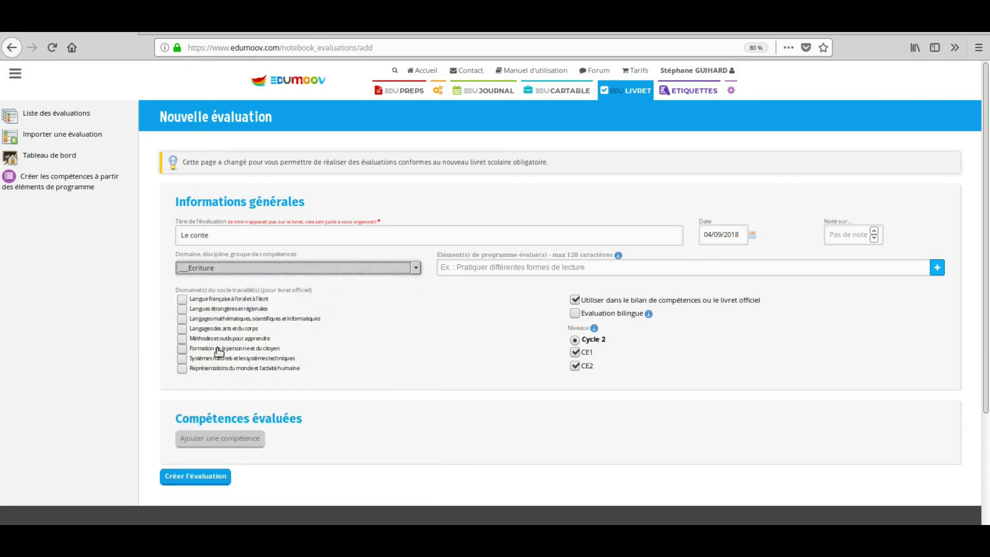
{"action": "left_click", "coordinate": [236, 300]}
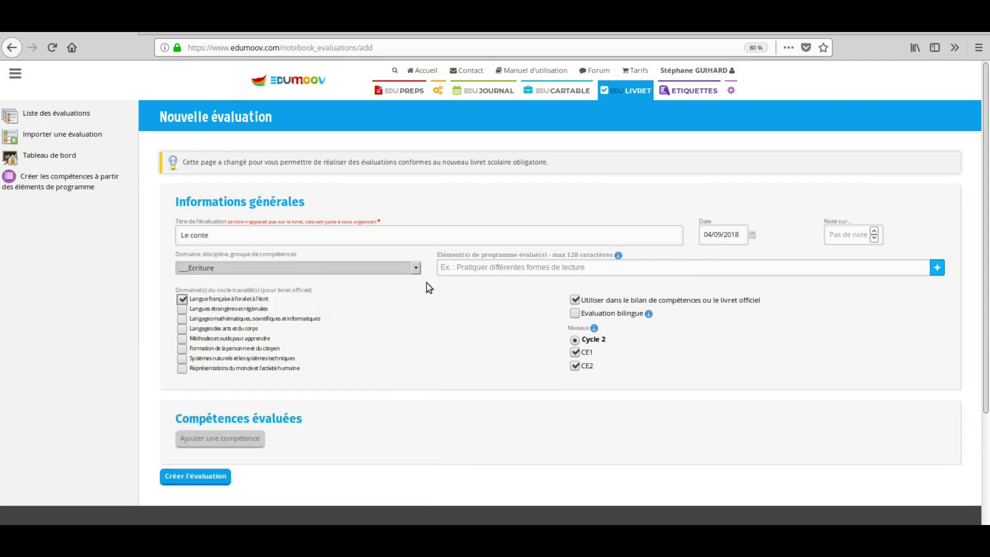
- Add the programme element 'Produire des écrits…' and an empty first competency
{"action": "left_click", "coordinate": [500, 272]}
{"action": "scroll", "coordinate": [491, 320], "scroll_direction": "down", "scroll_amount": 8}
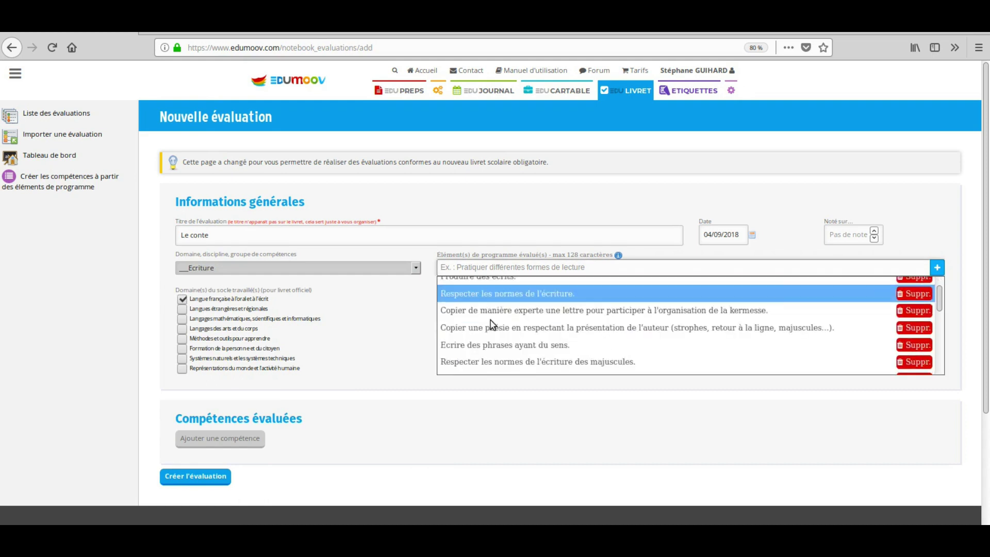
{"action": "scroll", "coordinate": [493, 322], "scroll_direction": "down", "scroll_amount": 3}
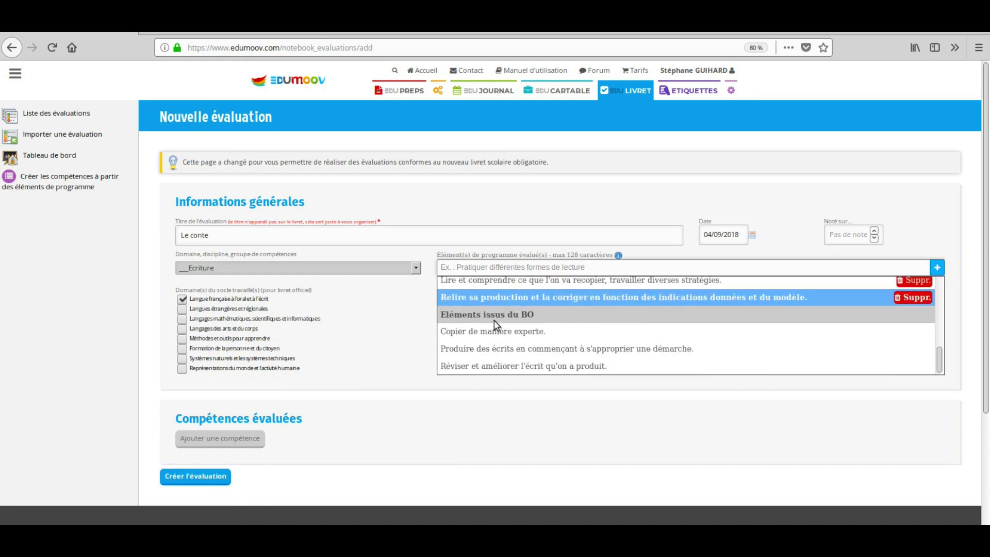
{"action": "left_click", "coordinate": [497, 353]}
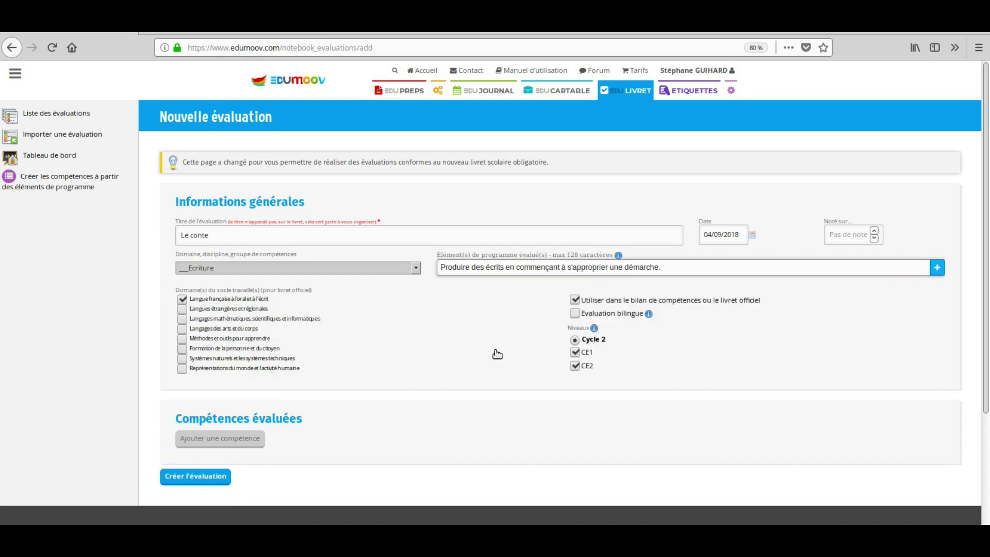
{"action": "left_click", "coordinate": [937, 268]}
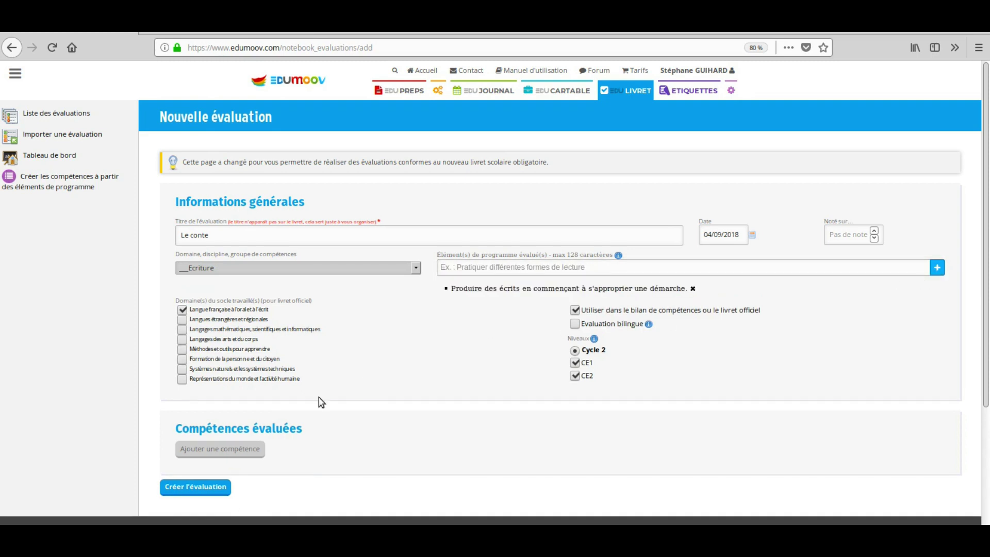
{"action": "left_click", "coordinate": [230, 448]}
{"action": "scroll", "coordinate": [280, 442], "scroll_direction": "down", "scroll_amount": 5}
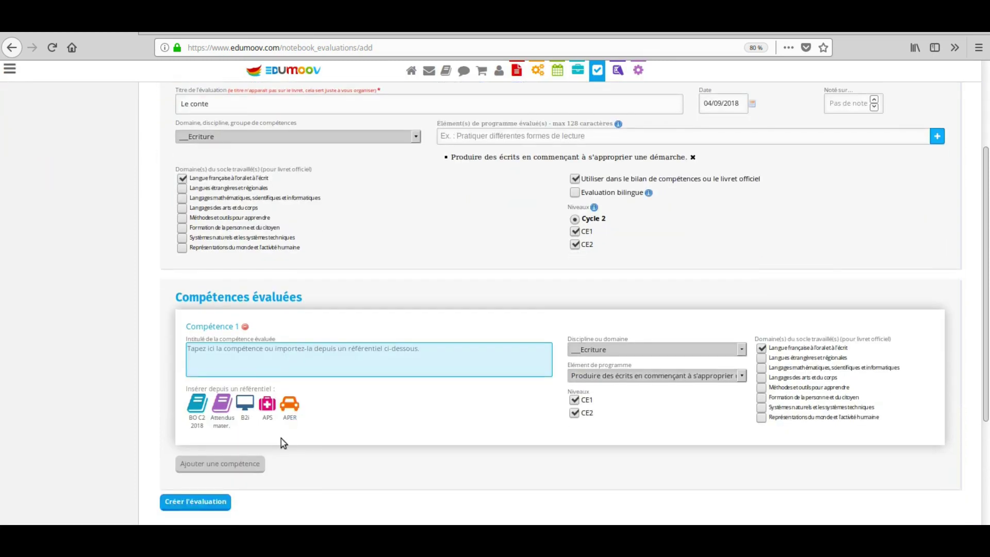
- Set Compétence 1 to the Écriture text-genres competency from the BO C2 2018 programme
{"action": "left_click", "coordinate": [200, 267]}
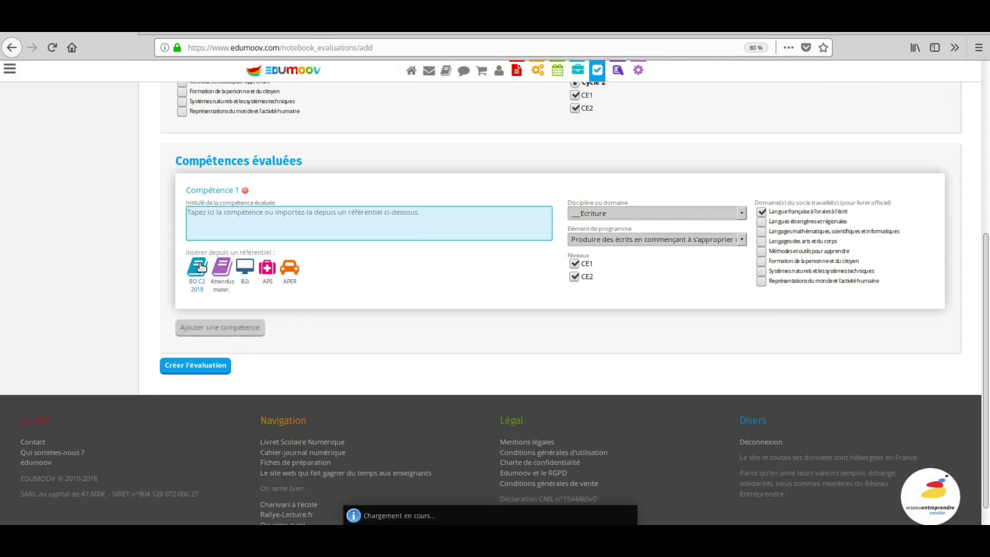
{"action": "left_click", "coordinate": [308, 272]}
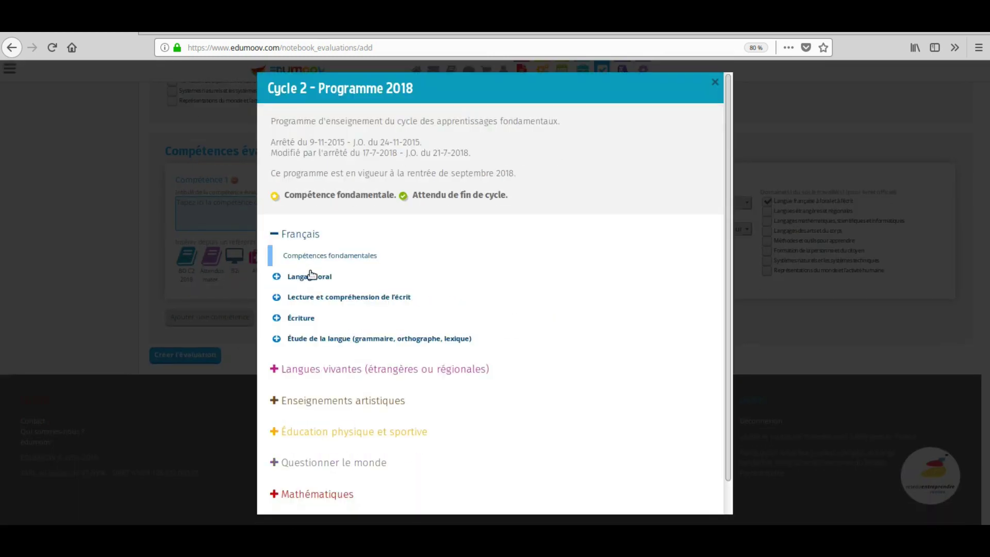
{"action": "left_click", "coordinate": [310, 319]}
{"action": "scroll", "coordinate": [361, 402], "scroll_direction": "down", "scroll_amount": 5}
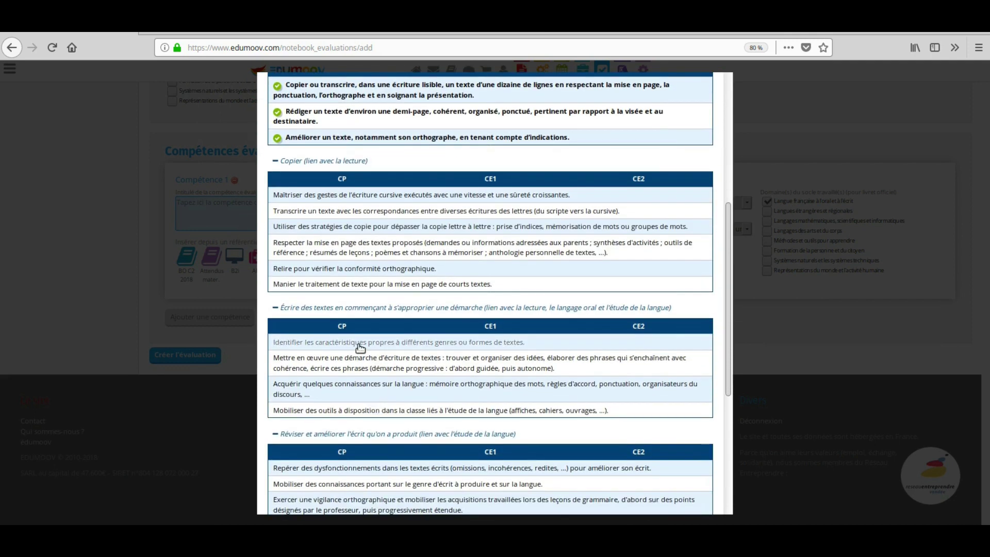
{"action": "left_click", "coordinate": [358, 346]}
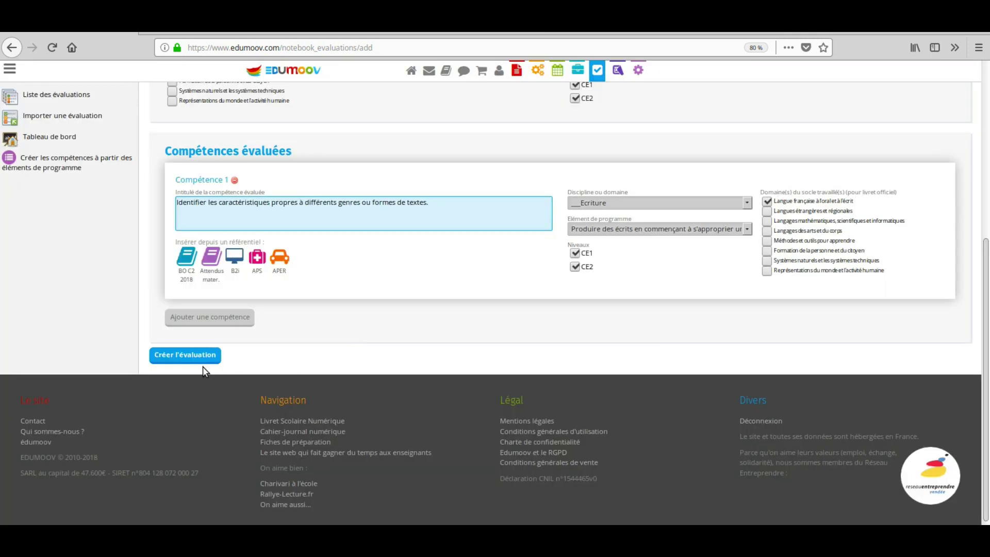
- Add the Écriture writing-process competency, trim it to its first sentence, and create the evaluation
{"action": "left_click", "coordinate": [210, 317]}
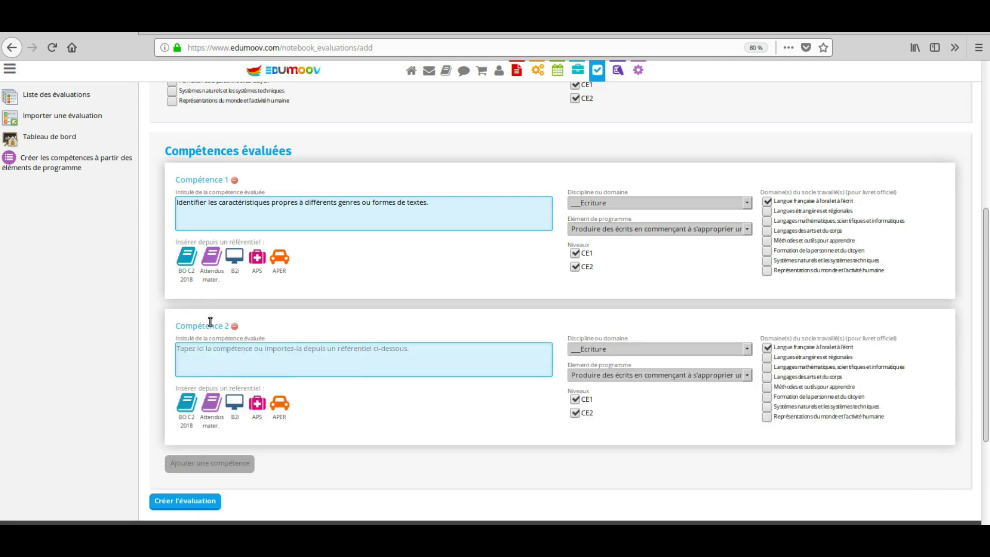
{"action": "left_click", "coordinate": [189, 407]}
{"action": "scroll", "coordinate": [337, 407], "scroll_direction": "down", "scroll_amount": 6}
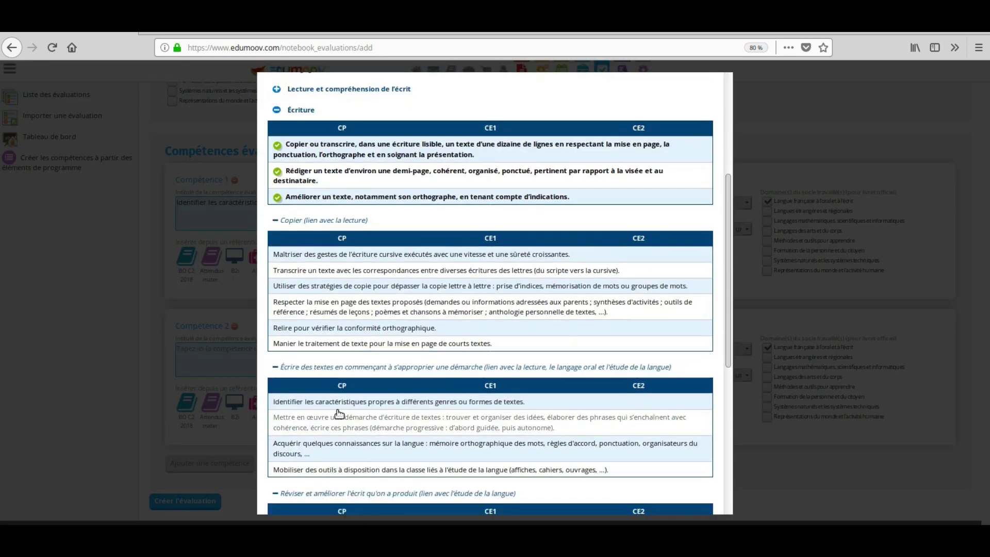
{"action": "left_click", "coordinate": [360, 334]}
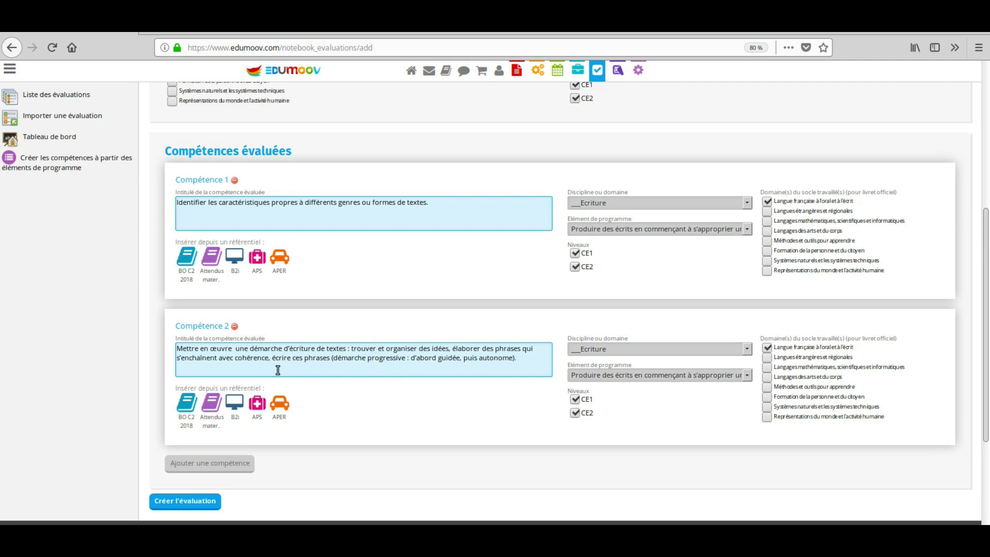
{"action": "left_click_drag", "start_coordinate": [272, 360], "coordinate": [444, 371]}
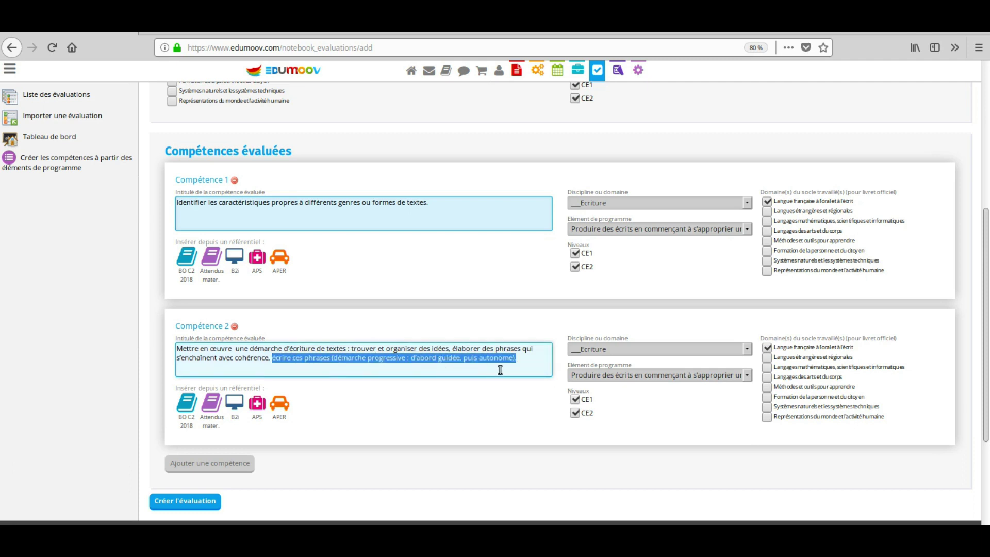
{"action": "key", "text": "BackSpace"}
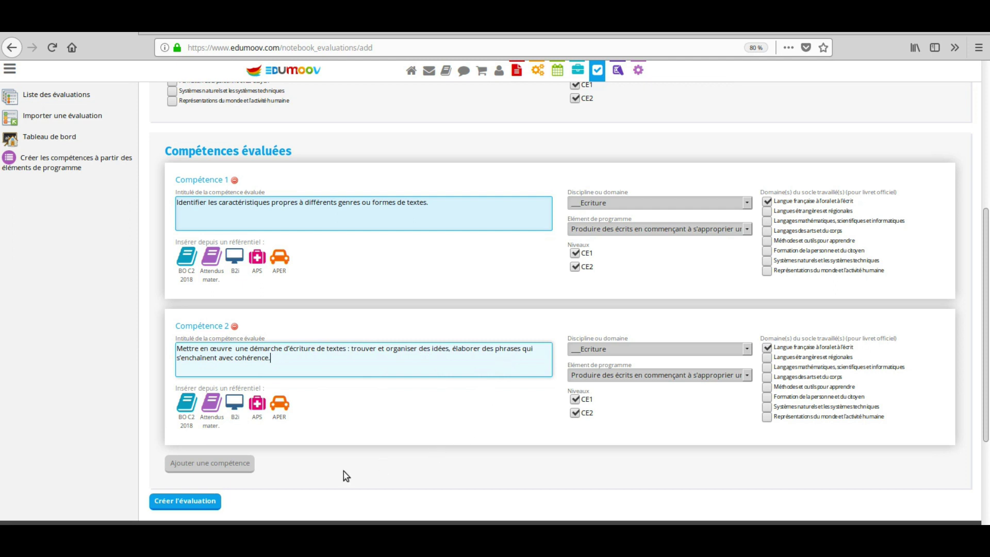
{"action": "left_click", "coordinate": [204, 506]}
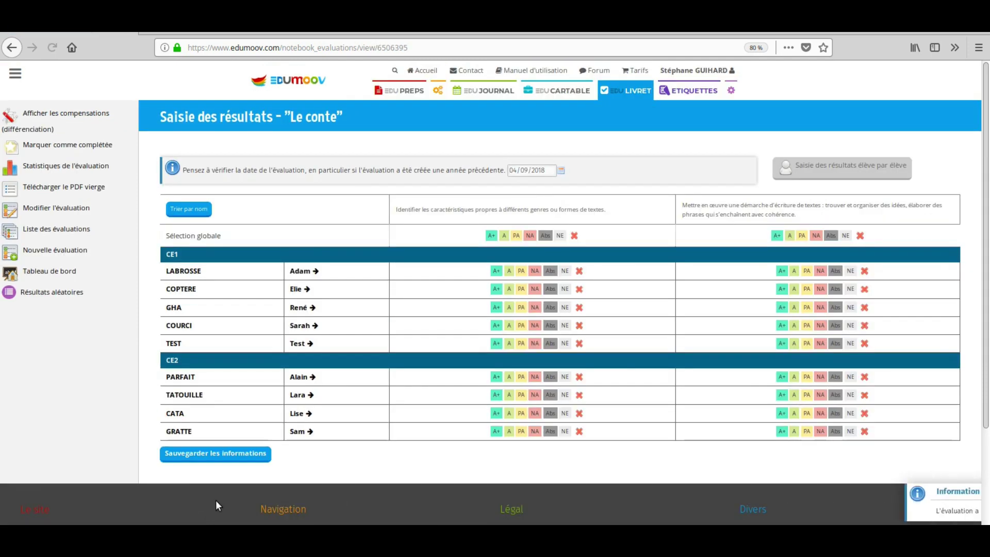
- Grade everyone PA on competency one, except one CE1 pupil at A, one CE2 at A+, one CE2 at NA
{"action": "left_click", "coordinate": [516, 235]}
{"action": "left_click", "coordinate": [509, 325]}
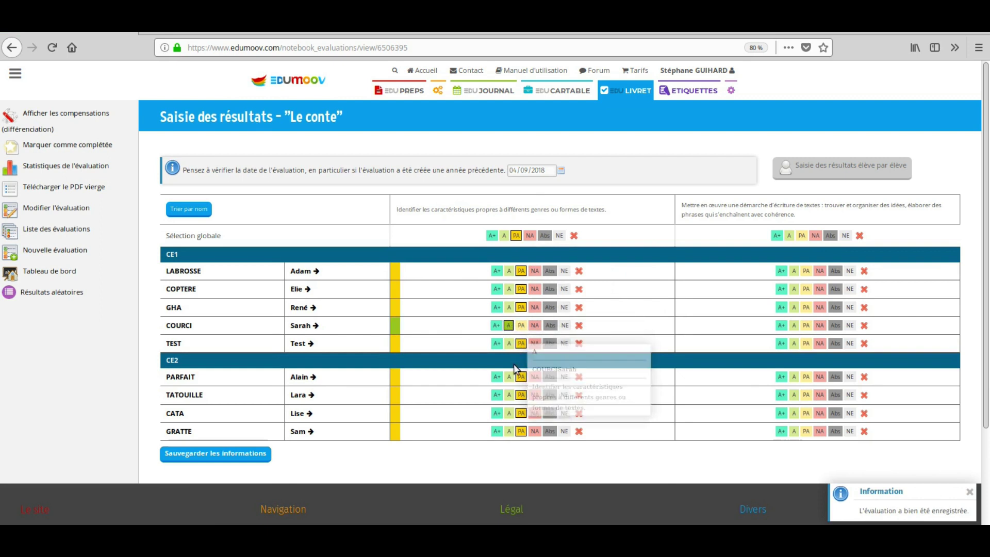
{"action": "left_click", "coordinate": [496, 395]}
{"action": "left_click", "coordinate": [534, 414]}
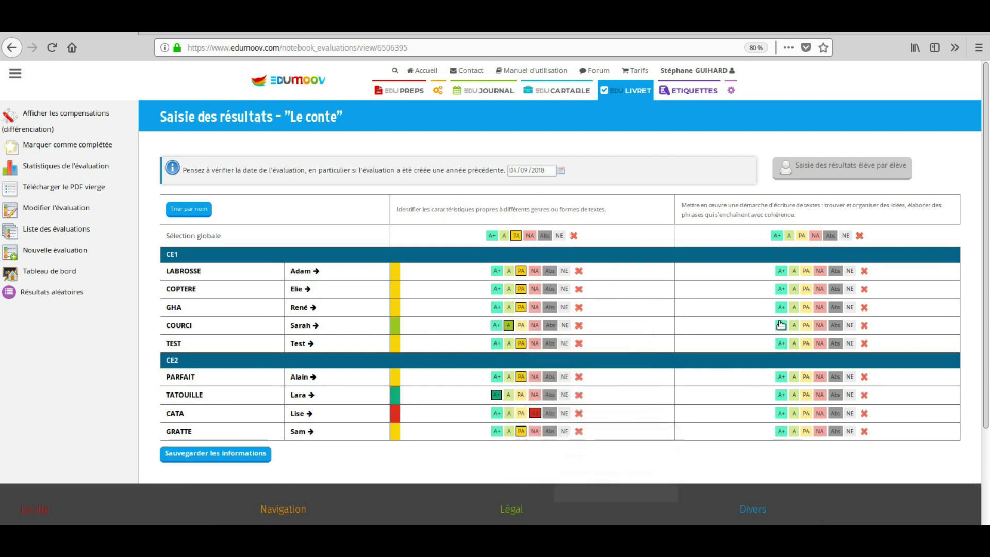
- Grade competency two (CE1: A+, A, A, A, A; CE2: PA, PA, NA, A+) and save the results
{"action": "left_click", "coordinate": [782, 271]}
{"action": "left_click", "coordinate": [794, 289]}
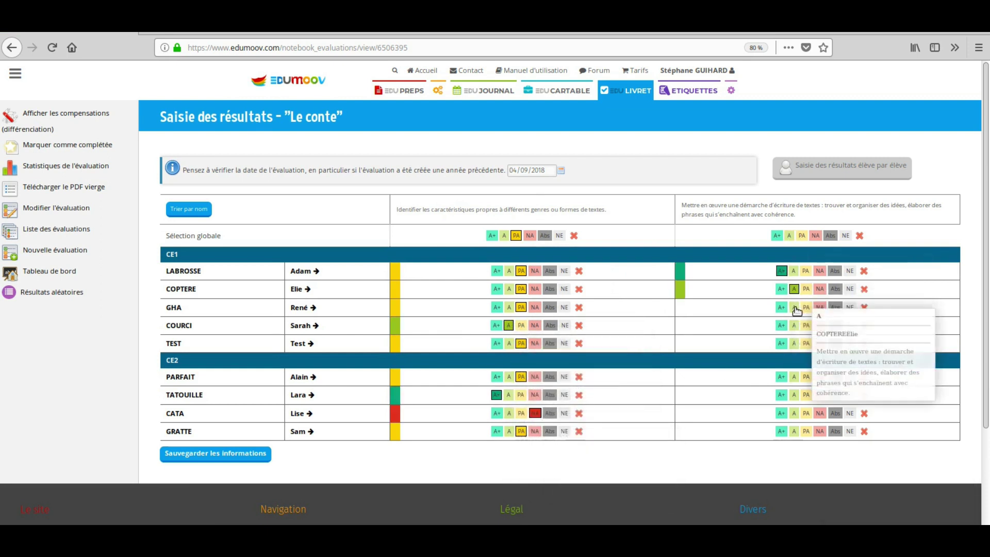
{"action": "left_click", "coordinate": [794, 307]}
{"action": "left_click", "coordinate": [794, 325]}
{"action": "left_click", "coordinate": [794, 343]}
{"action": "left_click", "coordinate": [805, 376]}
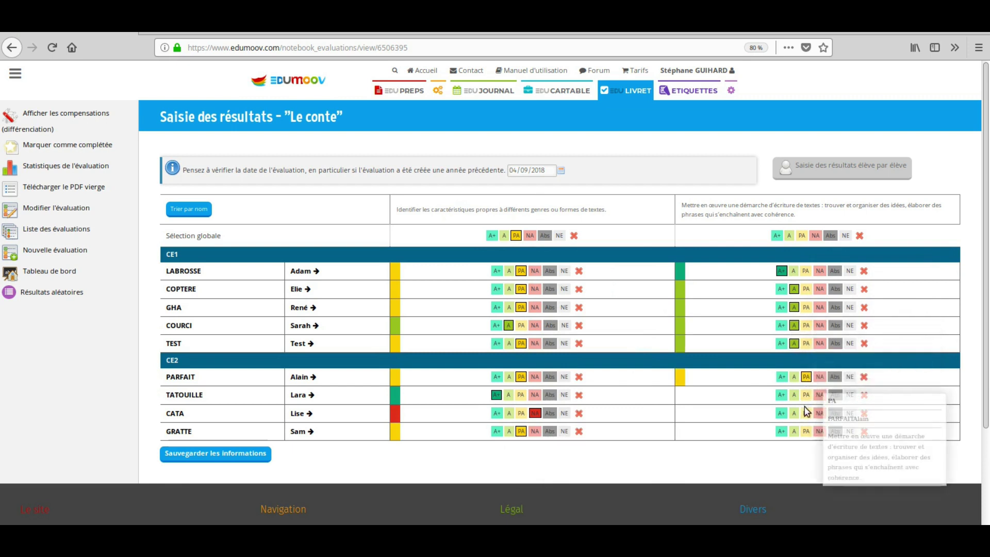
{"action": "left_click", "coordinate": [806, 395]}
{"action": "left_click", "coordinate": [820, 413]}
{"action": "left_click", "coordinate": [782, 431]}
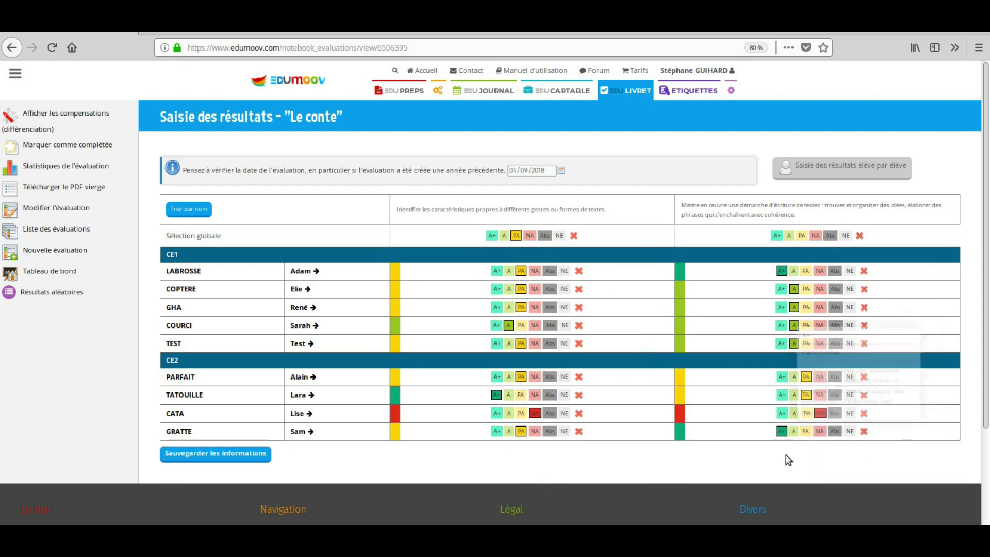
{"action": "left_click", "coordinate": [236, 455]}
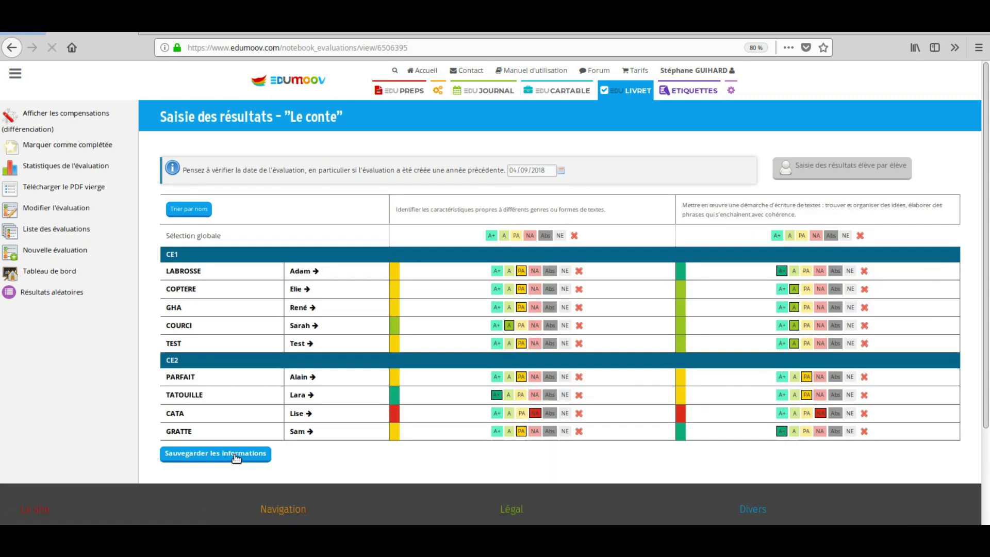
{"action": "left_click", "coordinate": [49, 272]}
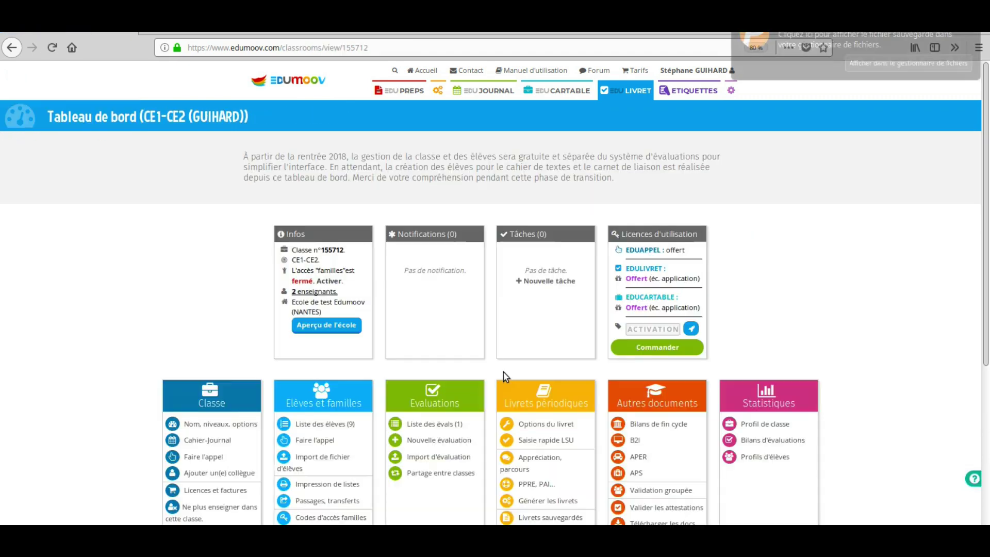
- Title the evaluation 'Calcul mental : soustraction' in Nombres et calculs with element Calculer avec des nombres entiers
{"action": "left_click", "coordinate": [452, 443]}
{"action": "left_click", "coordinate": [316, 233]}
{"action": "type", "text": "c"}
{"action": "left_click", "coordinate": [308, 252]}
{"action": "left_click", "coordinate": [237, 268]}
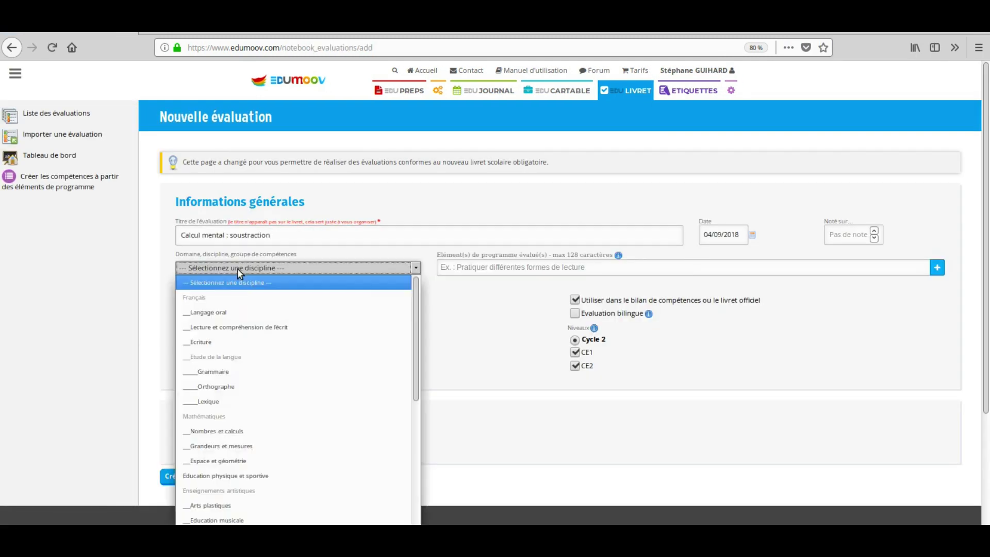
{"action": "left_click", "coordinate": [254, 407]}
{"action": "left_click", "coordinate": [238, 319]}
{"action": "left_click", "coordinate": [542, 267]}
{"action": "scroll", "coordinate": [516, 335], "scroll_direction": "down", "scroll_amount": 5}
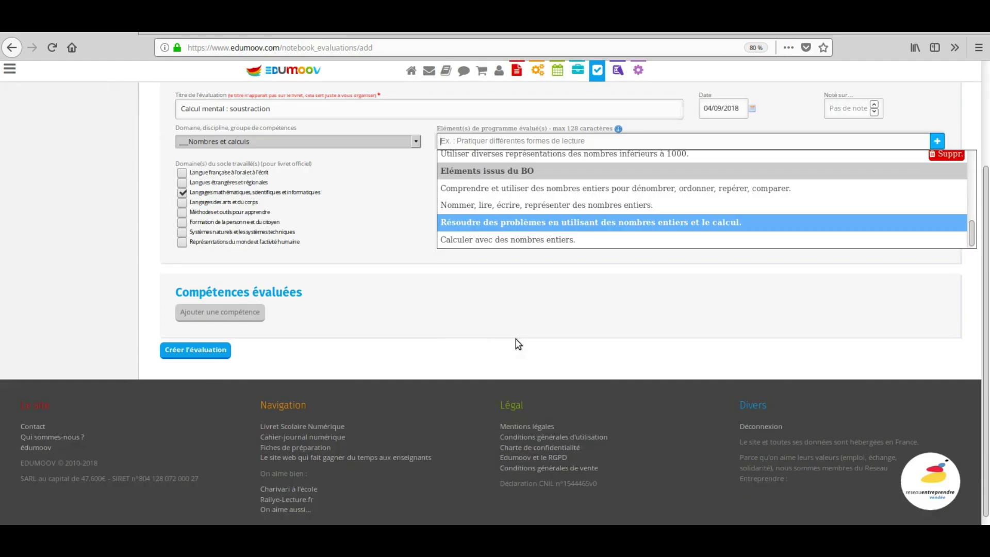
{"action": "left_click", "coordinate": [511, 227]}
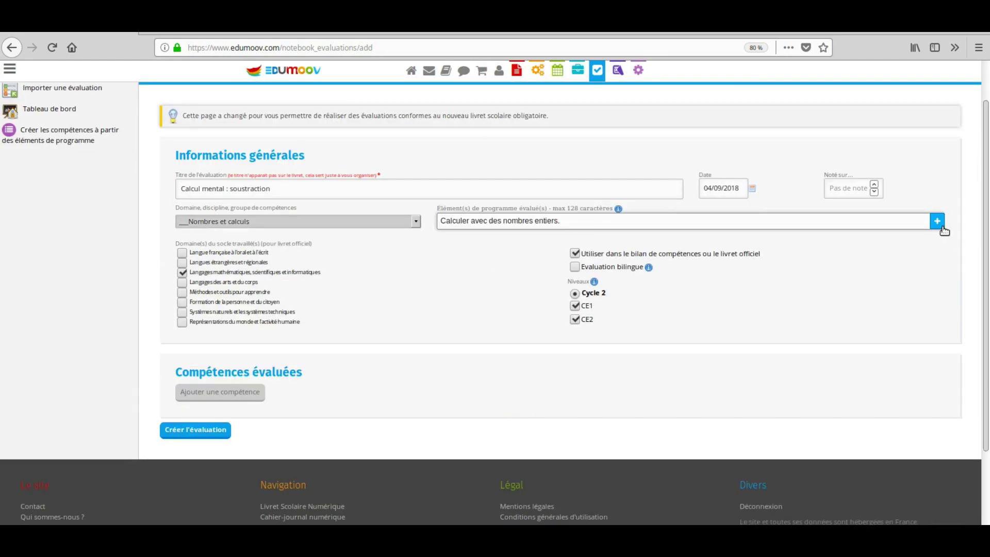
{"action": "left_click", "coordinate": [937, 222]}
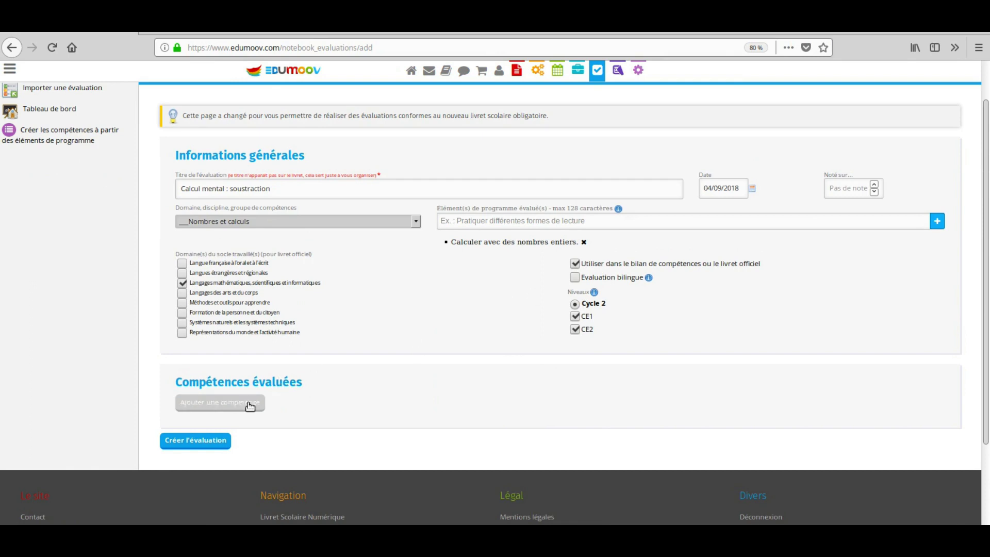
- Set Compétence 1 to the number-facts memorisation competency from the BO C2 2018 Mathématiques programme
{"action": "left_click", "coordinate": [248, 404]}
{"action": "scroll", "coordinate": [222, 397], "scroll_direction": "down", "scroll_amount": 3}
{"action": "left_click", "coordinate": [201, 379]}
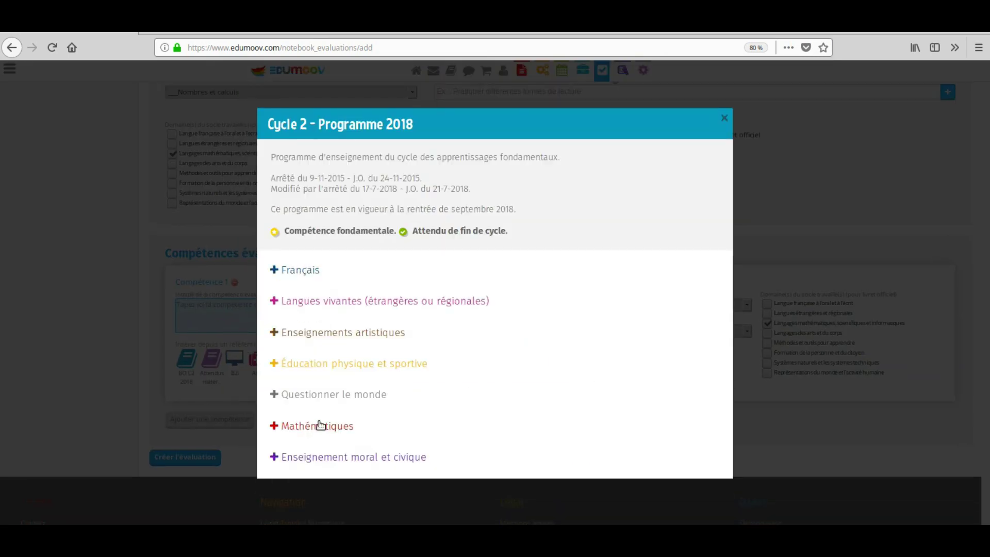
{"action": "left_click", "coordinate": [320, 422]}
{"action": "left_click", "coordinate": [336, 426]}
{"action": "scroll", "coordinate": [389, 413], "scroll_direction": "down", "scroll_amount": 10}
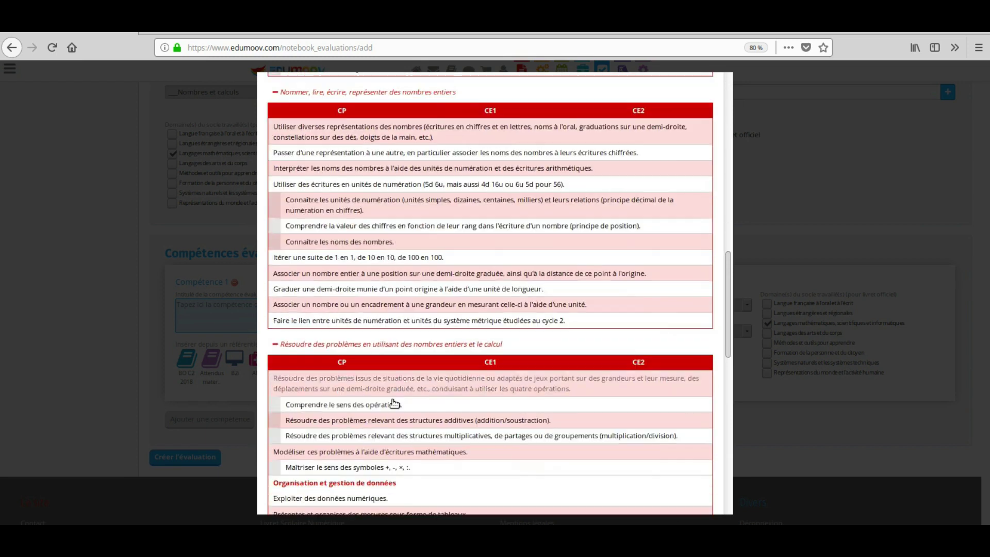
{"action": "scroll", "coordinate": [397, 408], "scroll_direction": "down", "scroll_amount": 5}
{"action": "left_click", "coordinate": [369, 324]}
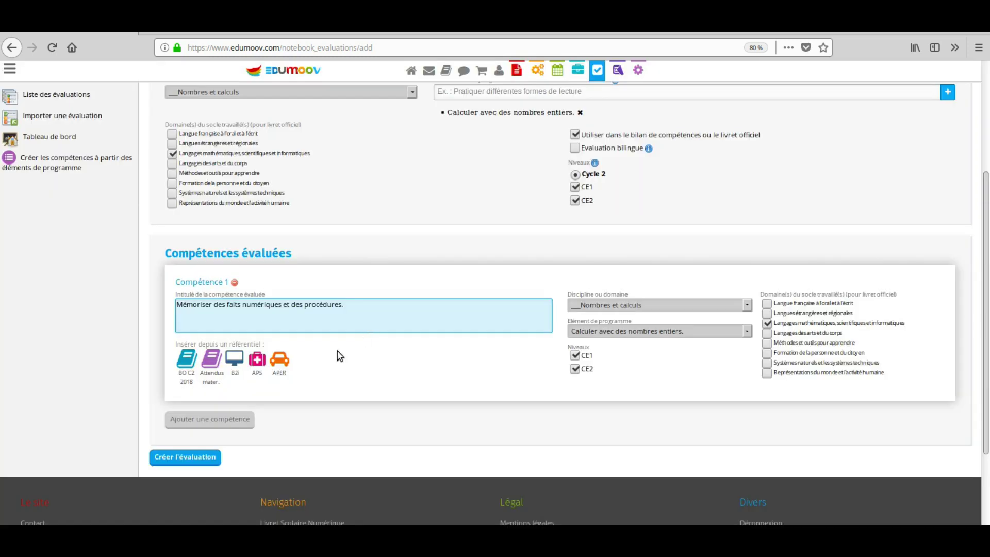
- Add the addition and multiplication tables competency, reword it for subtraction, and create the evaluation
{"action": "left_click", "coordinate": [248, 418]}
{"action": "scroll", "coordinate": [248, 417], "scroll_direction": "down", "scroll_amount": 3}
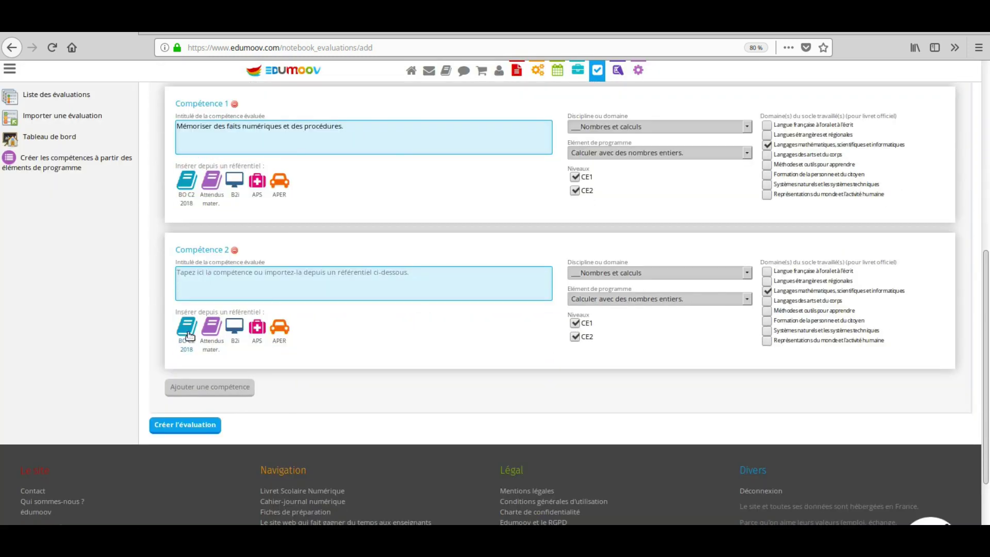
{"action": "left_click", "coordinate": [186, 327]}
{"action": "scroll", "coordinate": [335, 417], "scroll_direction": "down", "scroll_amount": 10}
{"action": "scroll", "coordinate": [336, 416], "scroll_direction": "down", "scroll_amount": 8}
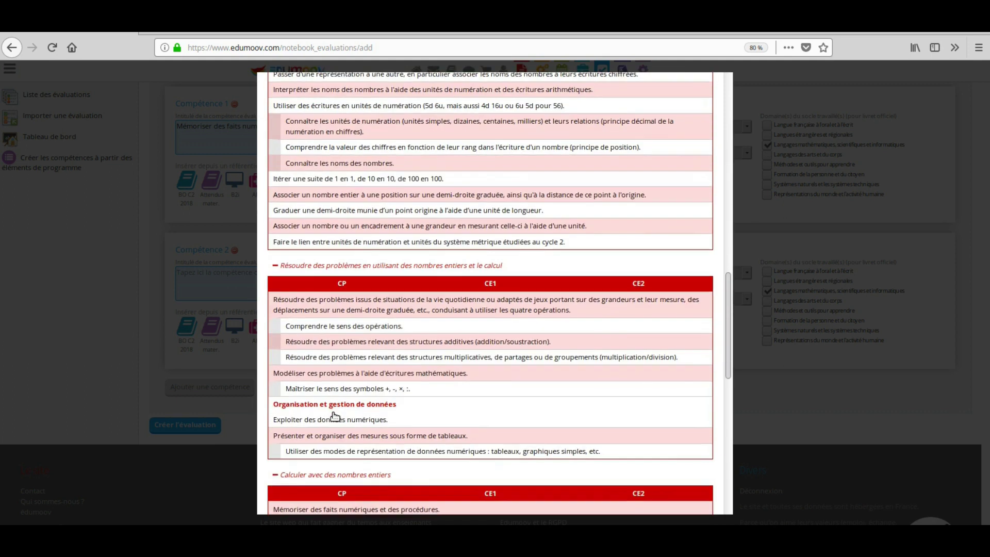
{"action": "scroll", "coordinate": [332, 412], "scroll_direction": "down", "scroll_amount": 4}
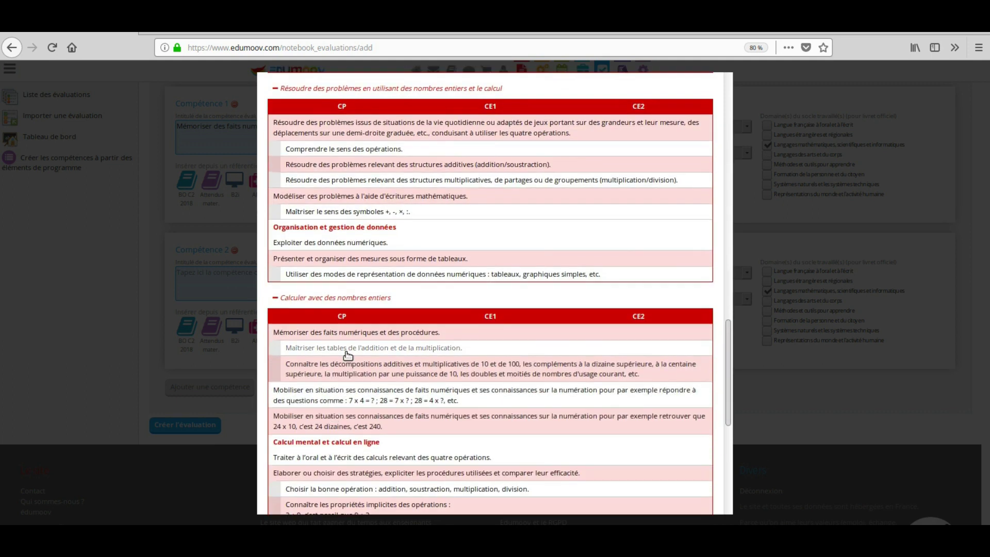
{"action": "left_click", "coordinate": [346, 351]}
{"action": "left_click_drag", "start_coordinate": [250, 277], "coordinate": [427, 276]}
{"action": "type", "text": "ser les tables de soustraction"}
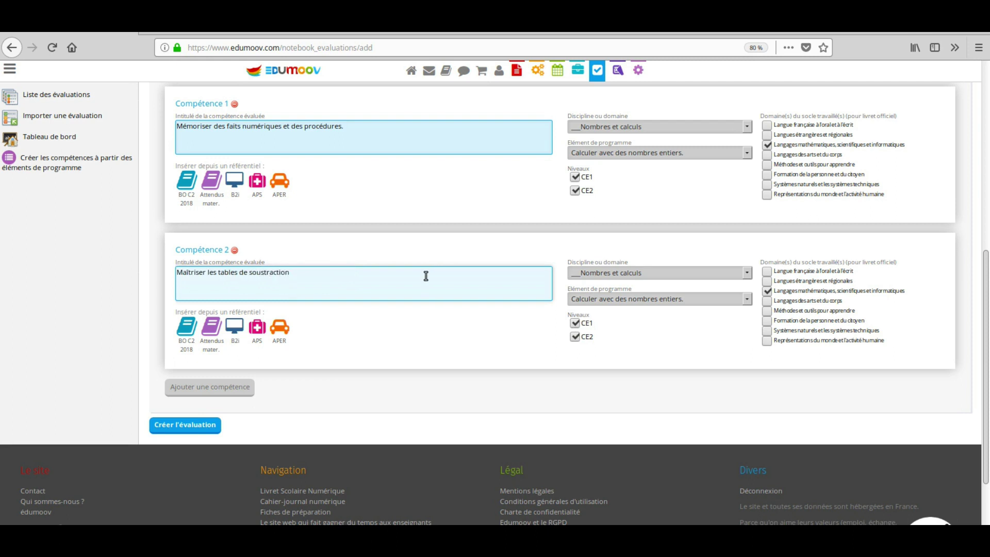
{"action": "left_click", "coordinate": [199, 424]}
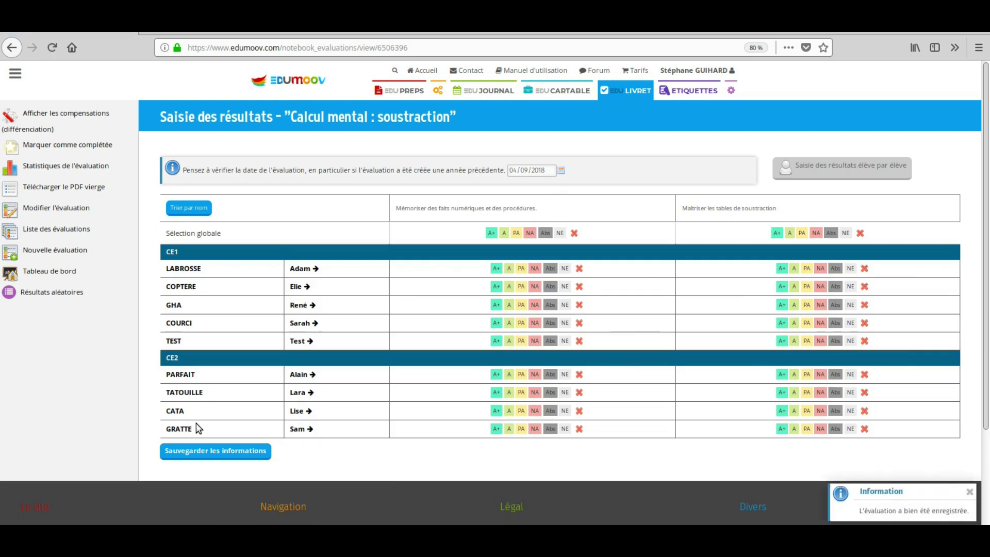
- Grade every pupil A on the first skill, with the second and third CE1 pupils A+ and fifth NA
{"action": "left_click", "coordinate": [504, 233]}
{"action": "left_click", "coordinate": [496, 286]}
{"action": "left_click", "coordinate": [496, 304]}
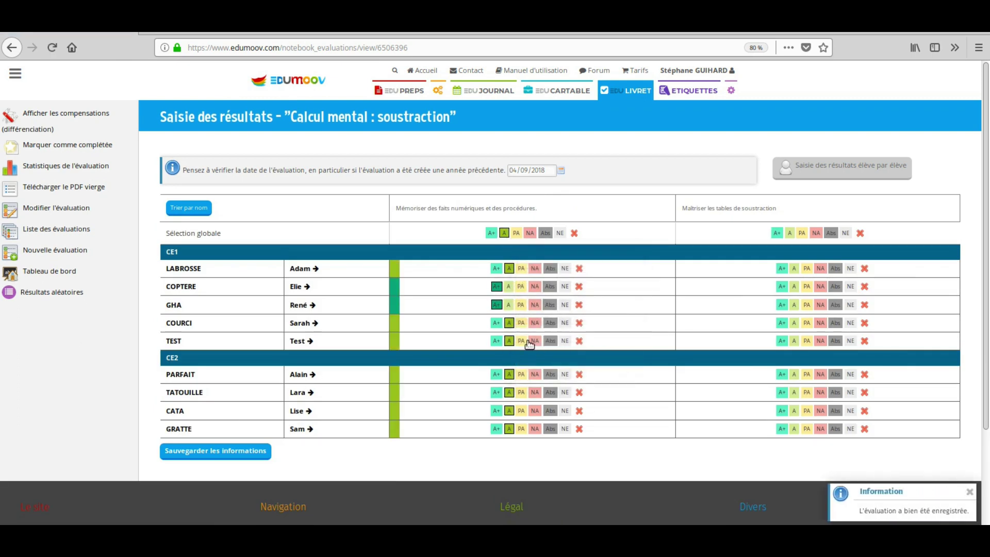
{"action": "left_click", "coordinate": [534, 341]}
- Grade the second skill PA, raise five pupils to A or A+, mark the last CE2 pupil Abs, and save
{"action": "left_click", "coordinate": [802, 232]}
{"action": "left_click", "coordinate": [794, 304]}
{"action": "left_click", "coordinate": [794, 322]}
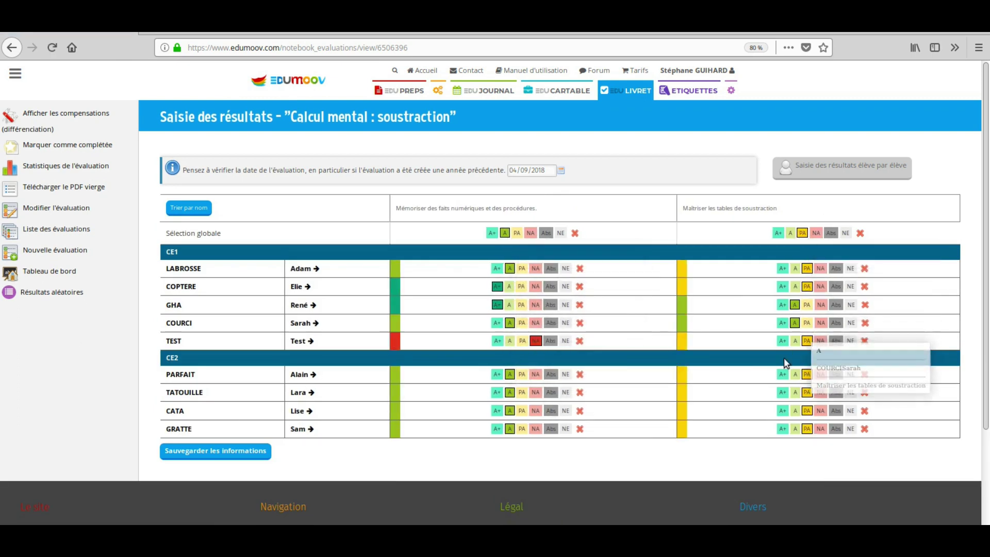
{"action": "left_click", "coordinate": [782, 374]}
{"action": "left_click", "coordinate": [782, 391]}
{"action": "left_click", "coordinate": [795, 410]}
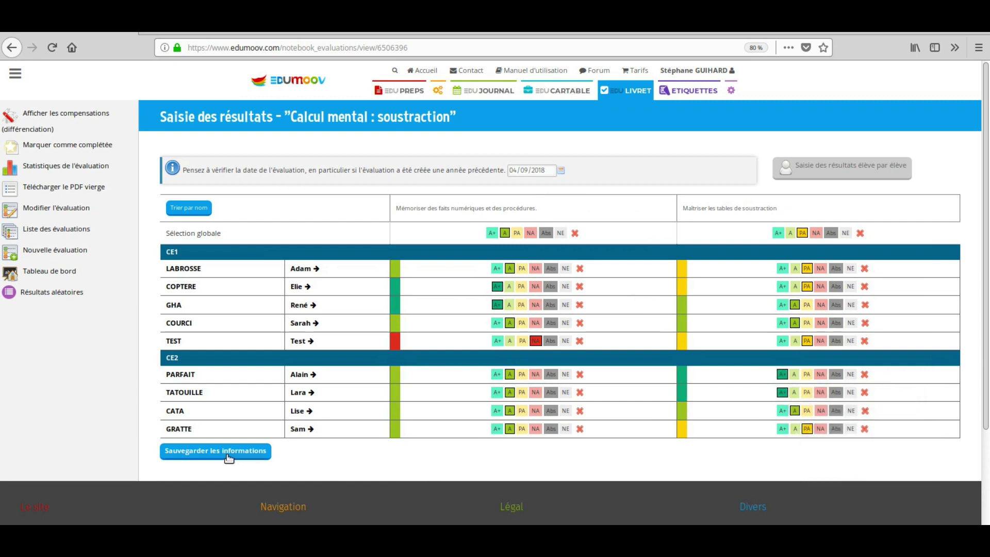
{"action": "left_click", "coordinate": [311, 429]}
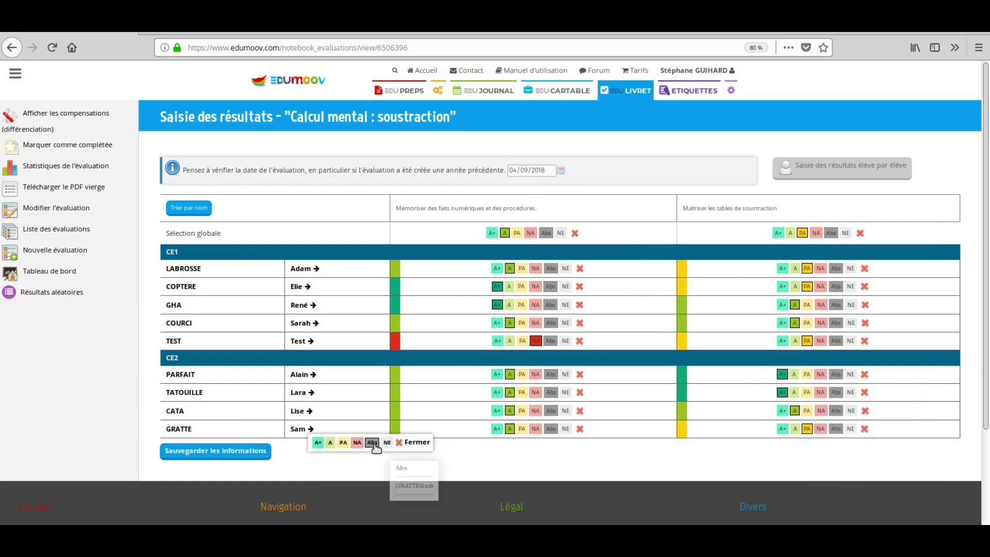
{"action": "left_click", "coordinate": [373, 442]}
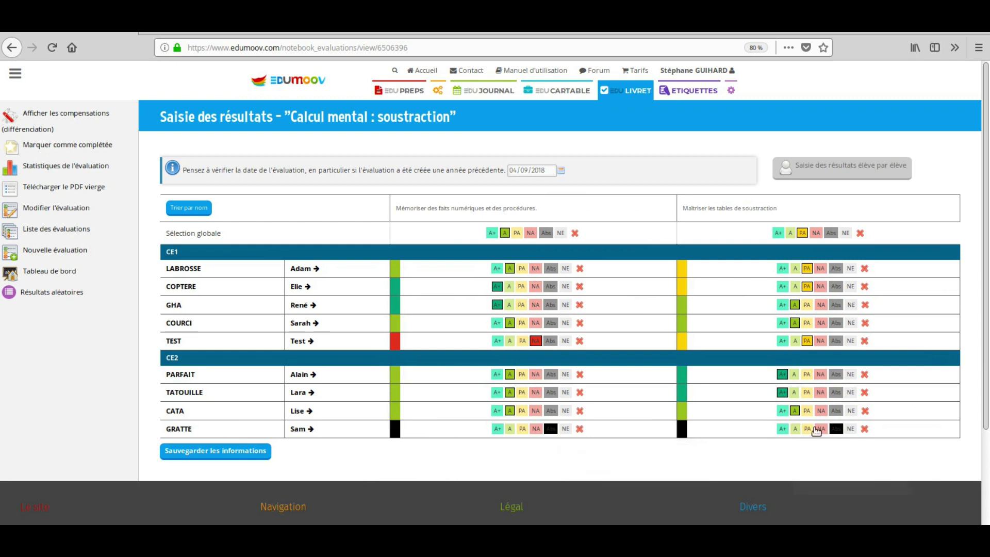
{"action": "left_click", "coordinate": [254, 453]}
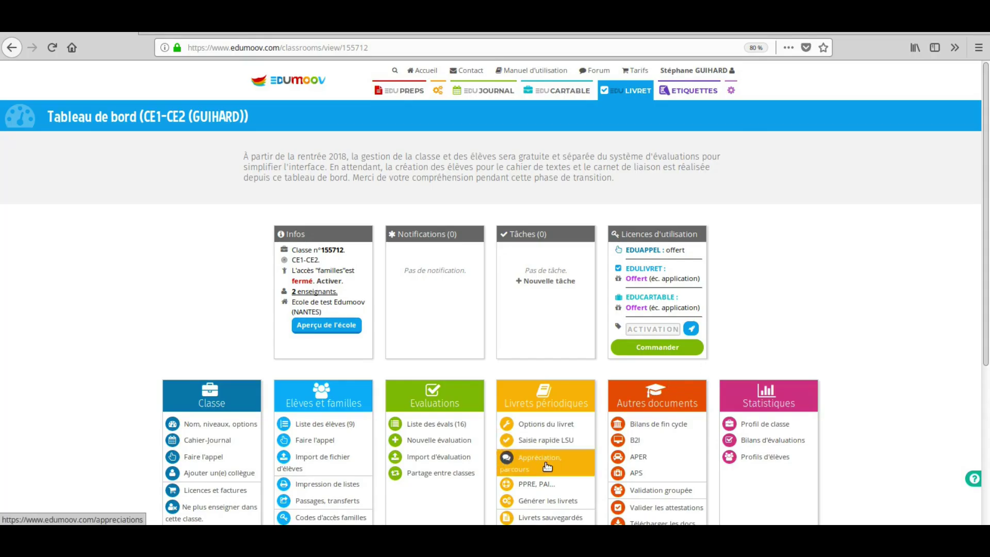
- Select the first CE2 pupil on the appreciations page, keeping the Appréciation générale discipline
{"action": "left_click", "coordinate": [547, 467]}
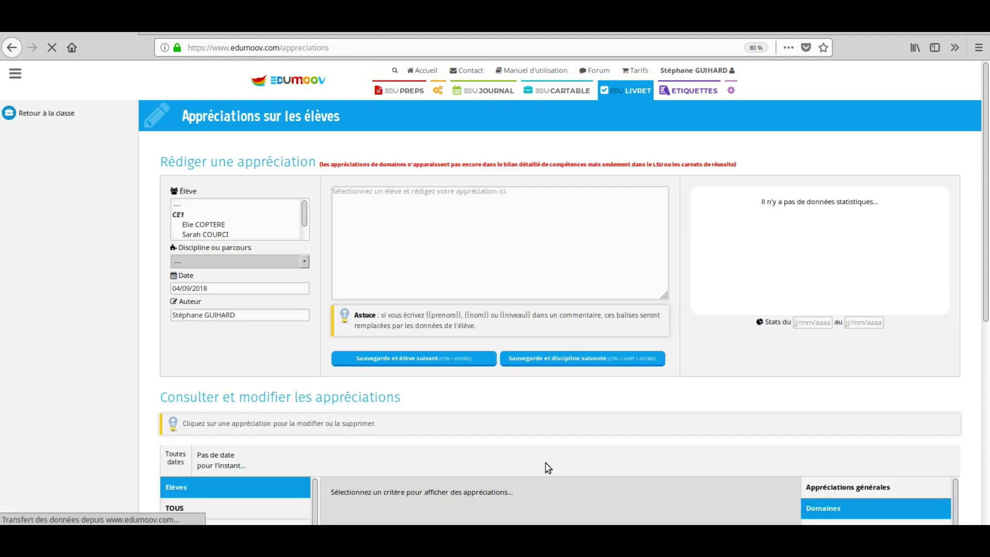
{"action": "scroll", "coordinate": [237, 220], "scroll_direction": "down", "scroll_amount": 3}
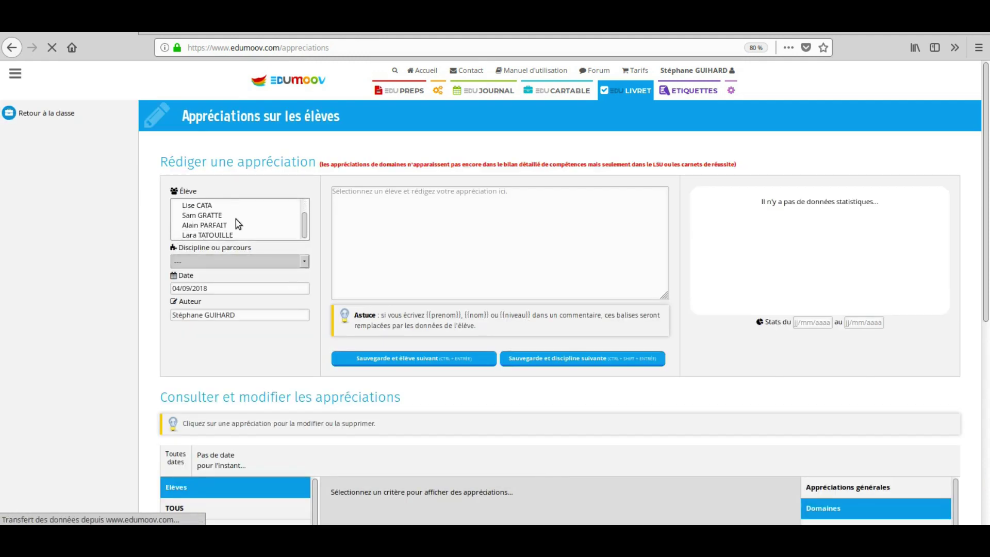
{"action": "left_click", "coordinate": [212, 206]}
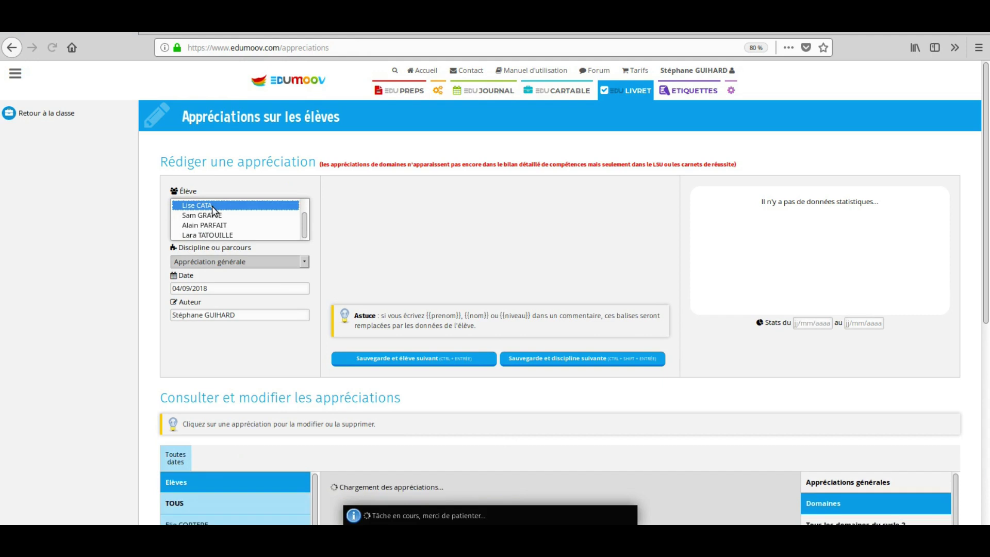
{"action": "left_click", "coordinate": [239, 261]}
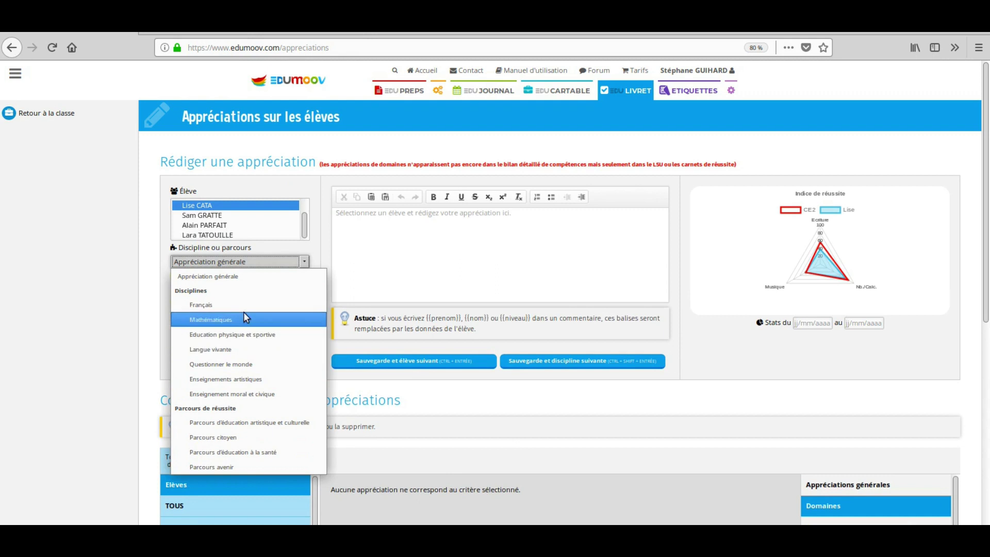
{"action": "left_click", "coordinate": [247, 264]}
- Paste the prepared comment on the pupil's trimester progress and save it with Sauvegarde et élève suivant
{"action": "left_click", "coordinate": [351, 237]}
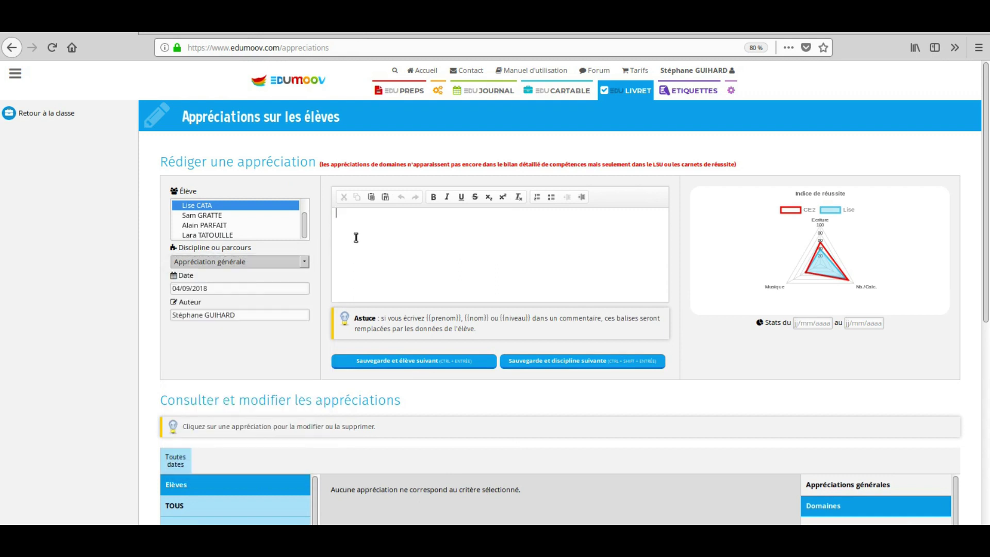
{"action": "right_click", "coordinate": [353, 237]}
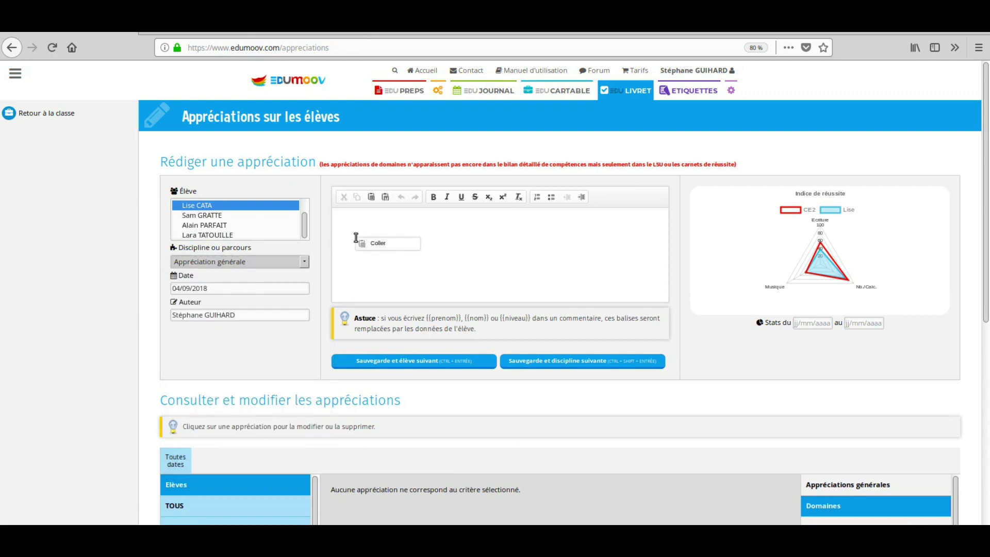
{"action": "left_click", "coordinate": [389, 243]}
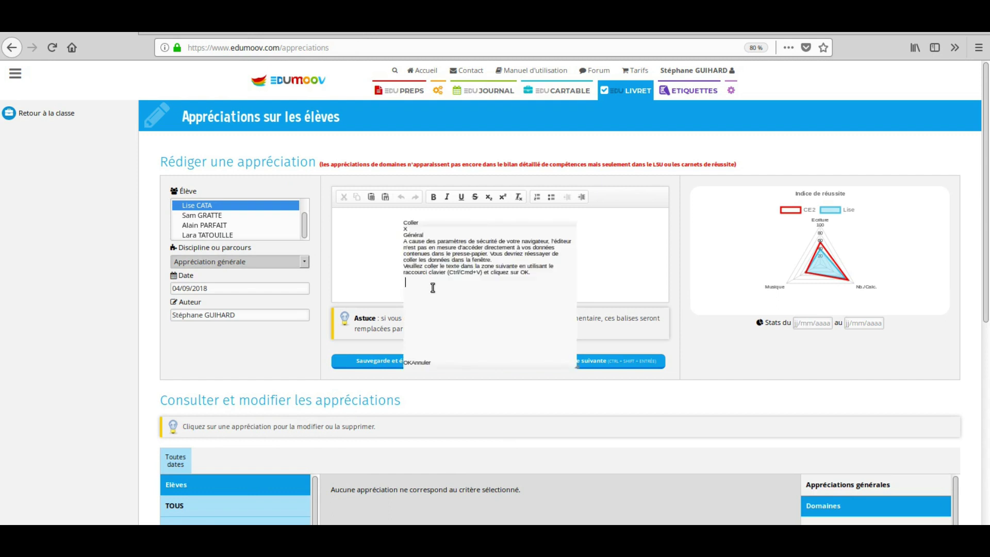
{"action": "type", "text": "Lise a progressé tout au long du trimestre. En continuant ainsi, elle saura dépasser les quelques difficultés qu'elle rencontre encore. Bravo !"}
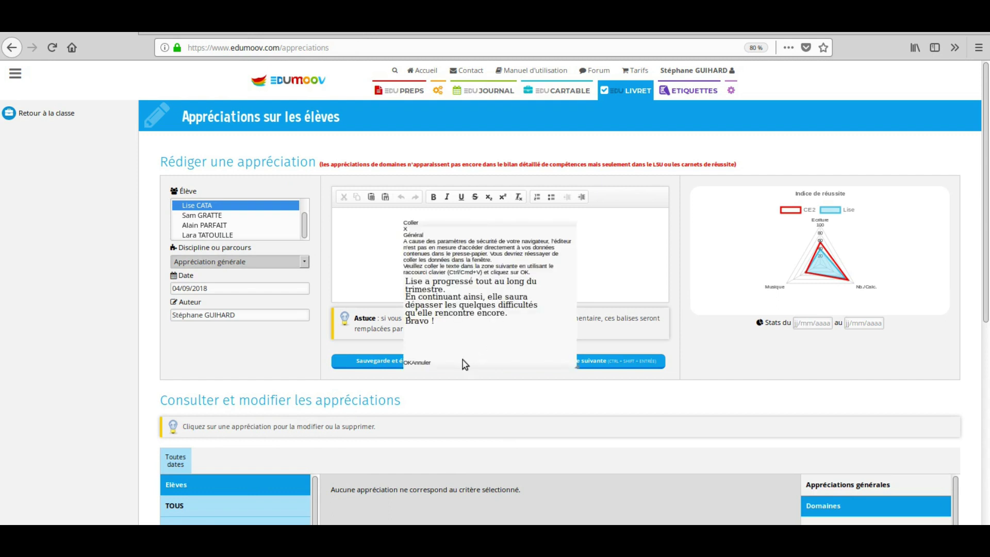
{"action": "left_click", "coordinate": [407, 363]}
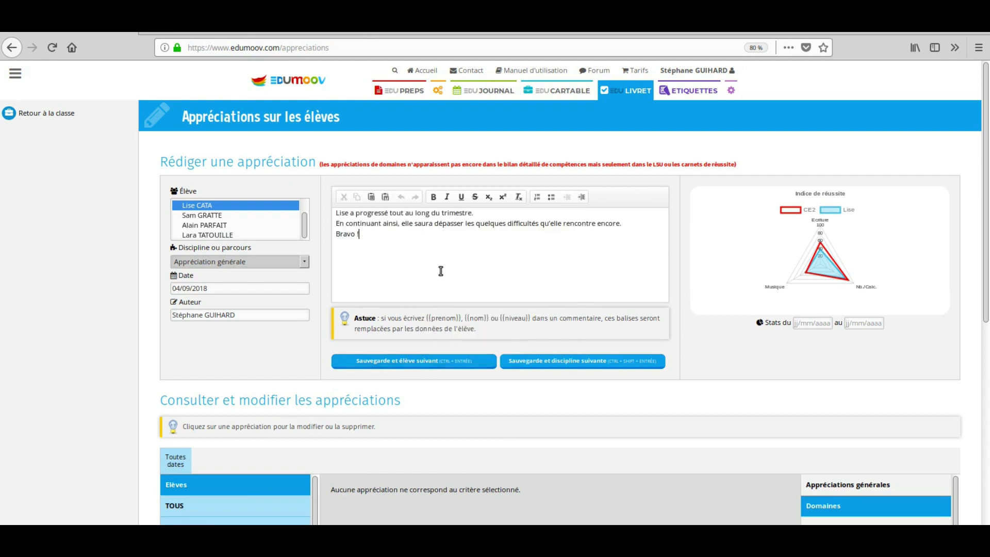
{"action": "left_click", "coordinate": [432, 362]}
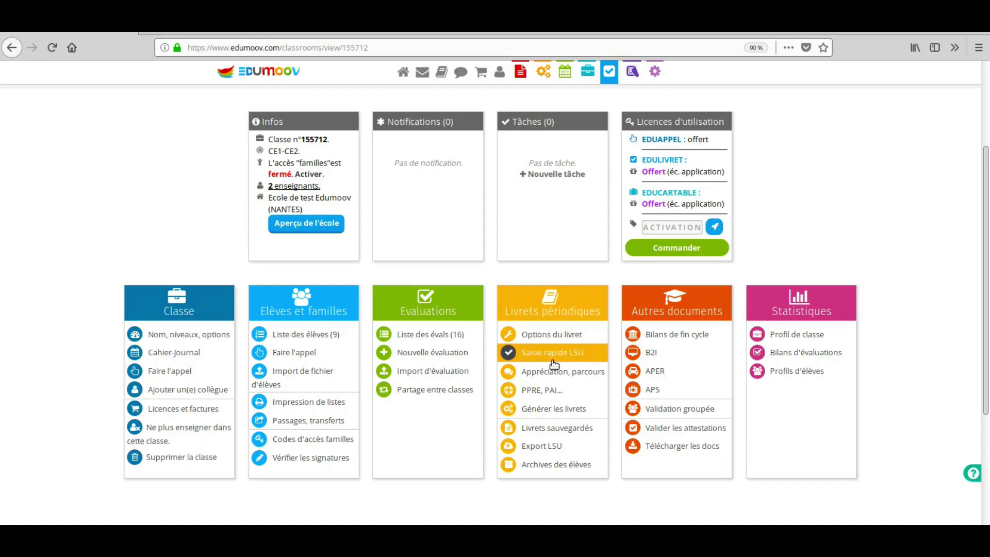
- Choose Bilan périodique détaillé as the booklet type after trying the annual and nursery types
{"action": "left_click", "coordinate": [547, 410]}
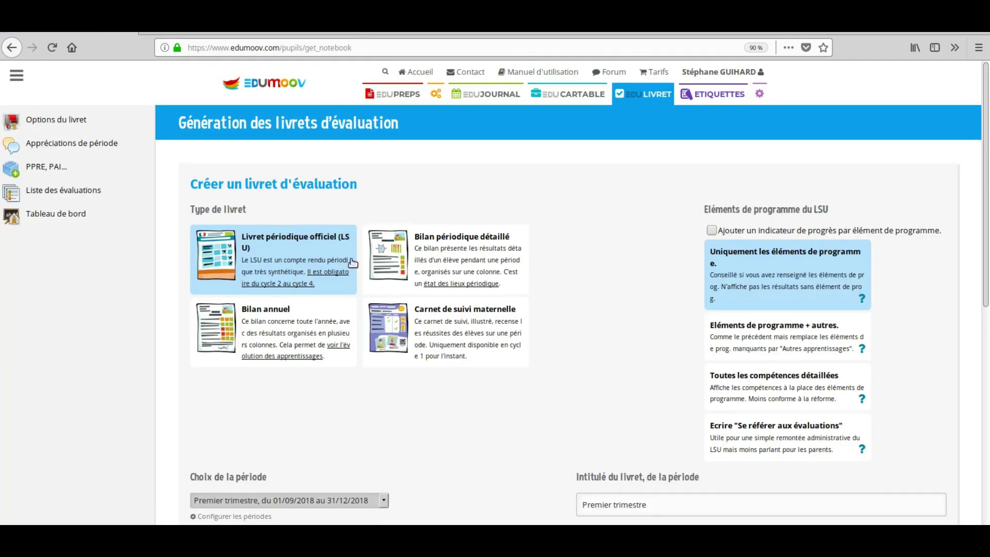
{"action": "left_click", "coordinate": [447, 249]}
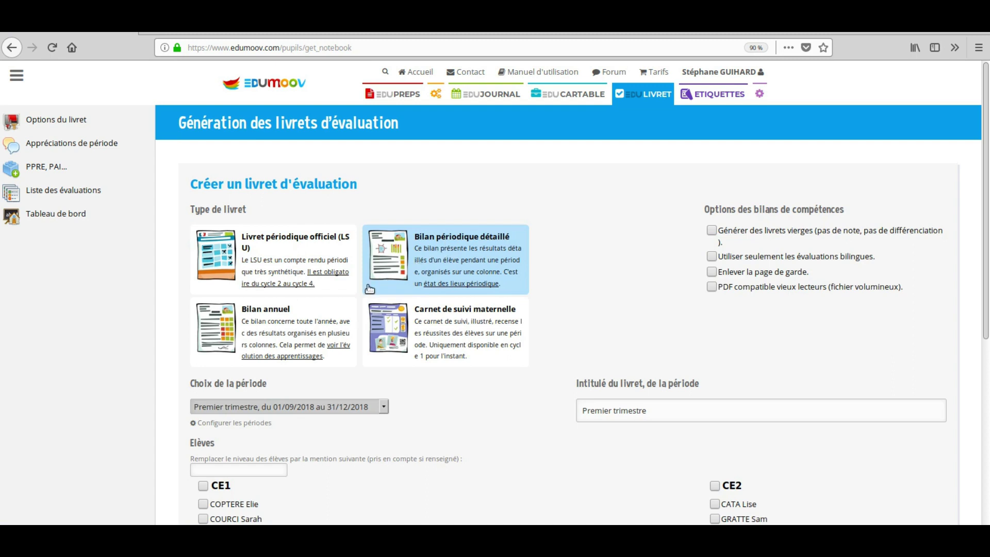
{"action": "left_click", "coordinate": [321, 319]}
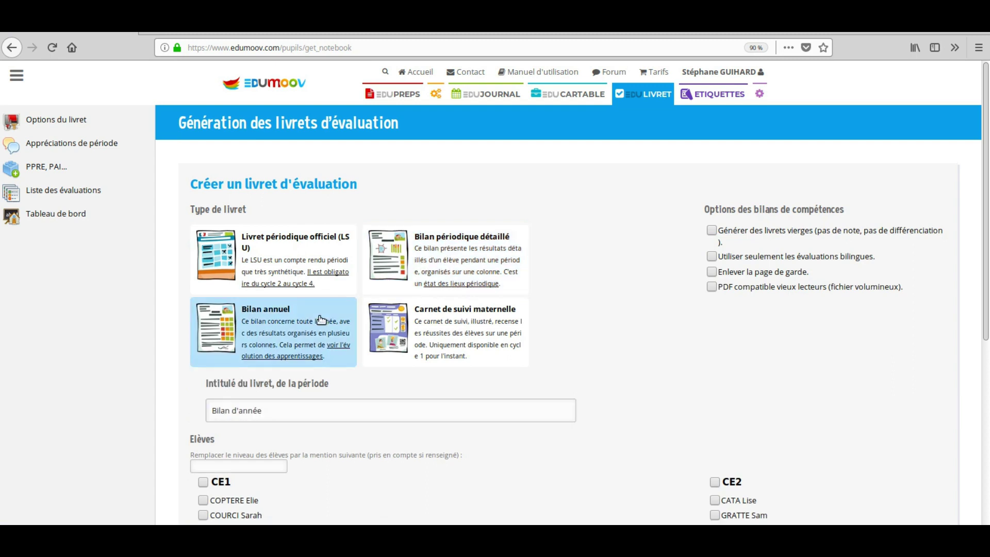
{"action": "left_click", "coordinate": [475, 315]}
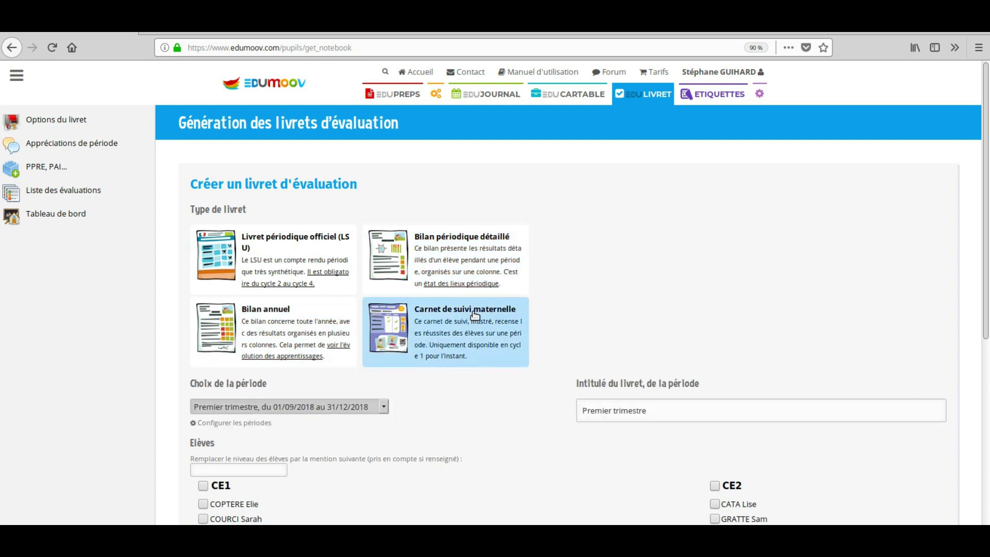
{"action": "left_click", "coordinate": [459, 249]}
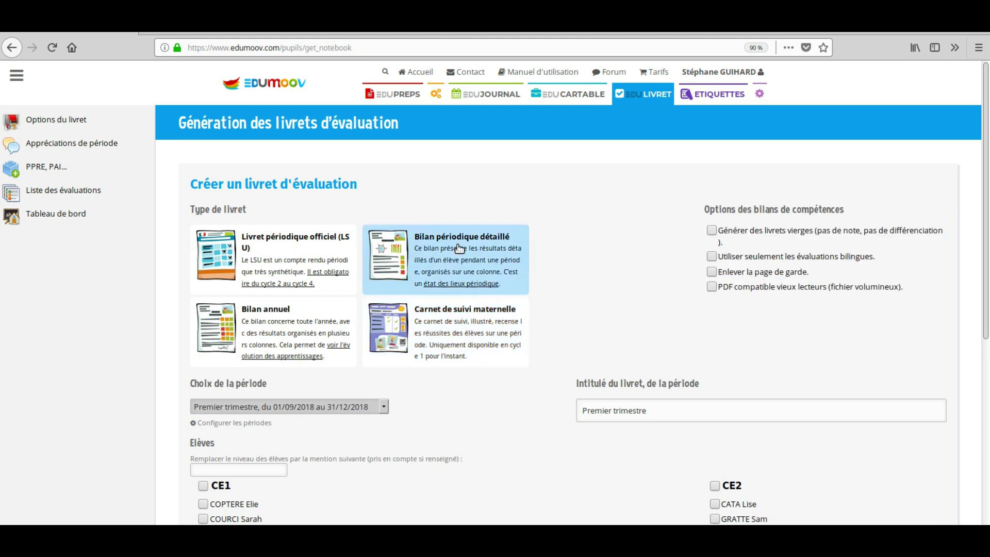
- Keep Premier trimestre, include all CE1 and CE2 pupils, and generate the booklets
{"action": "scroll", "coordinate": [459, 250], "scroll_direction": "down", "scroll_amount": 5}
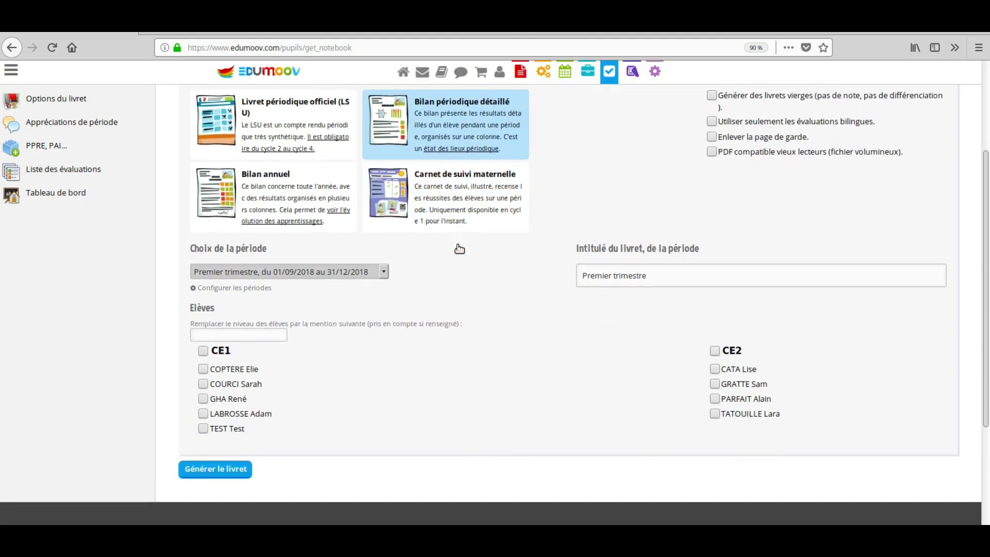
{"action": "left_click", "coordinate": [384, 240]}
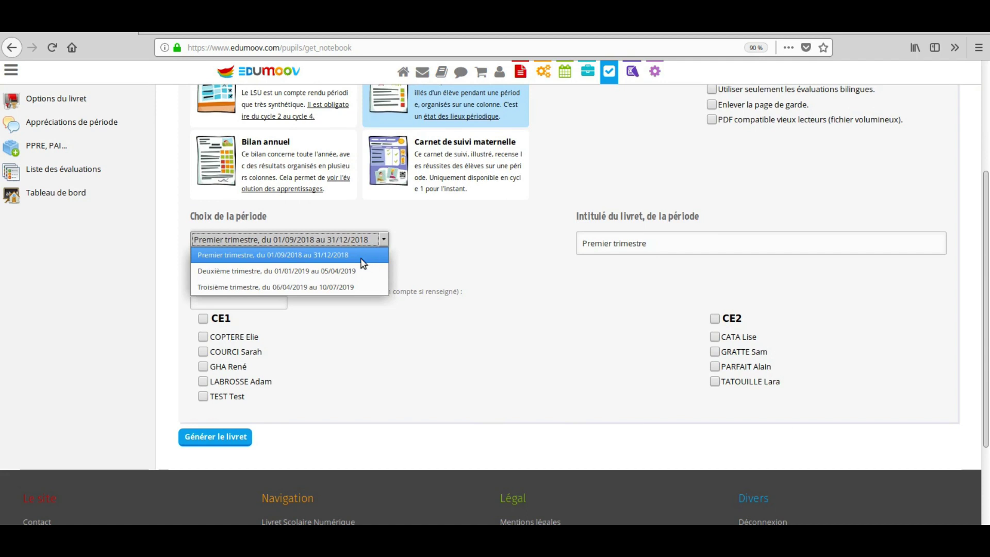
{"action": "left_click", "coordinate": [375, 256]}
{"action": "left_click_drag", "start_coordinate": [652, 241], "coordinate": [551, 240]}
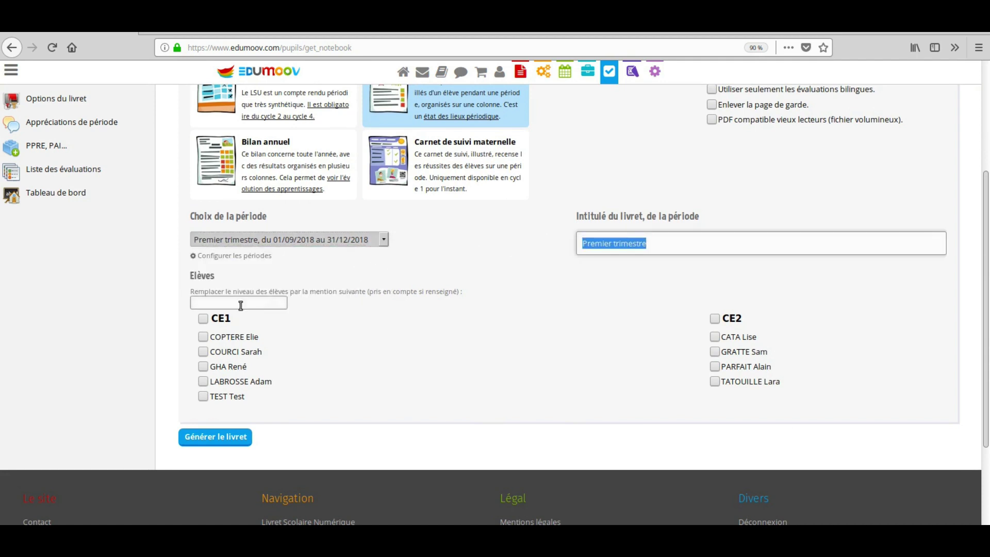
{"action": "left_click", "coordinate": [208, 319]}
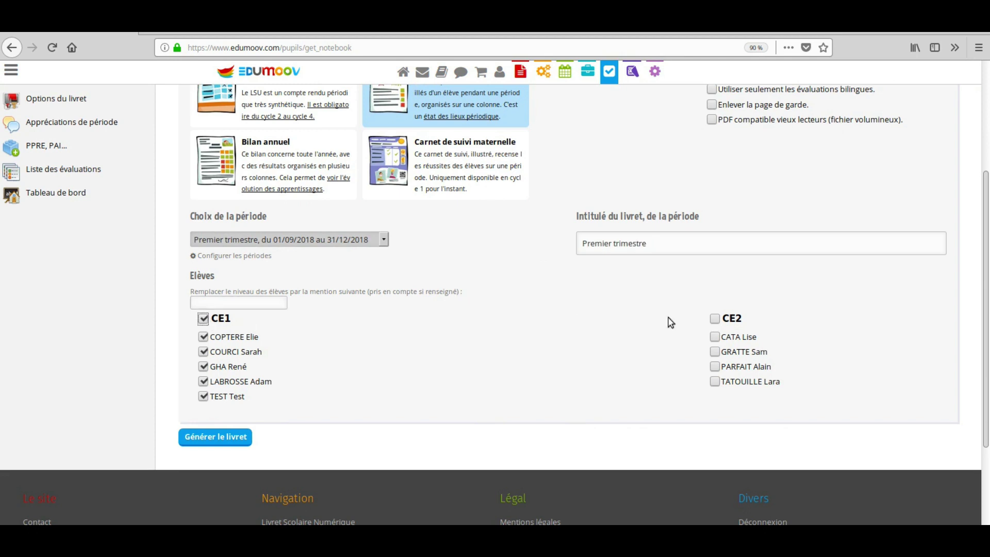
{"action": "left_click", "coordinate": [714, 318]}
{"action": "left_click", "coordinate": [239, 436]}
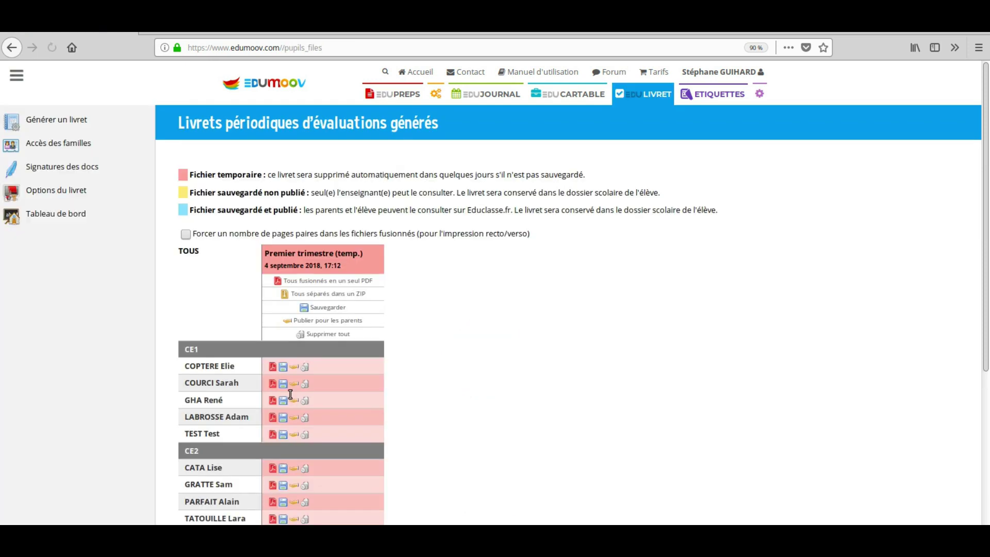
- Open the first CE2 pupil's downloaded booklet PDF from Firefox's downloads list
{"action": "scroll", "coordinate": [288, 397], "scroll_direction": "down", "scroll_amount": 2}
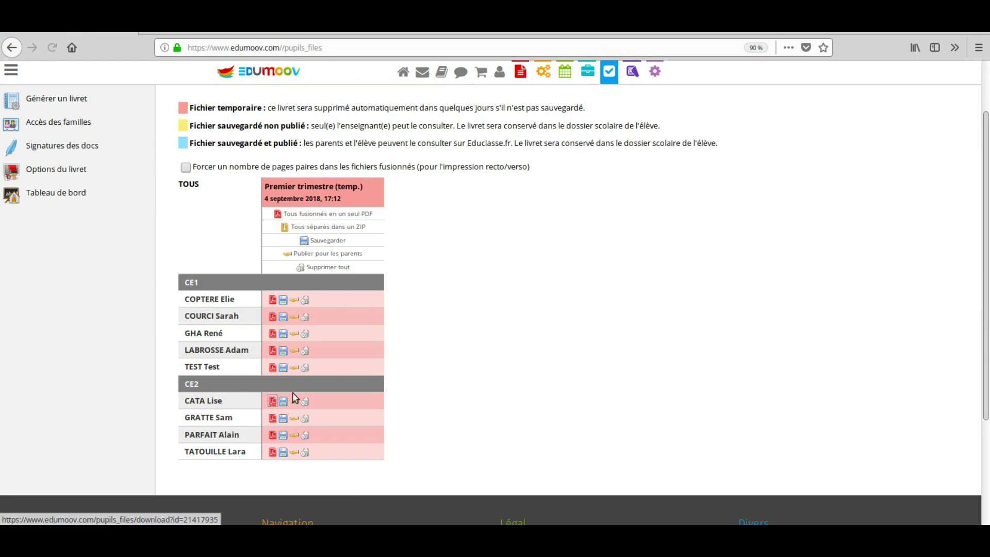
{"action": "left_click", "coordinate": [949, 53]}
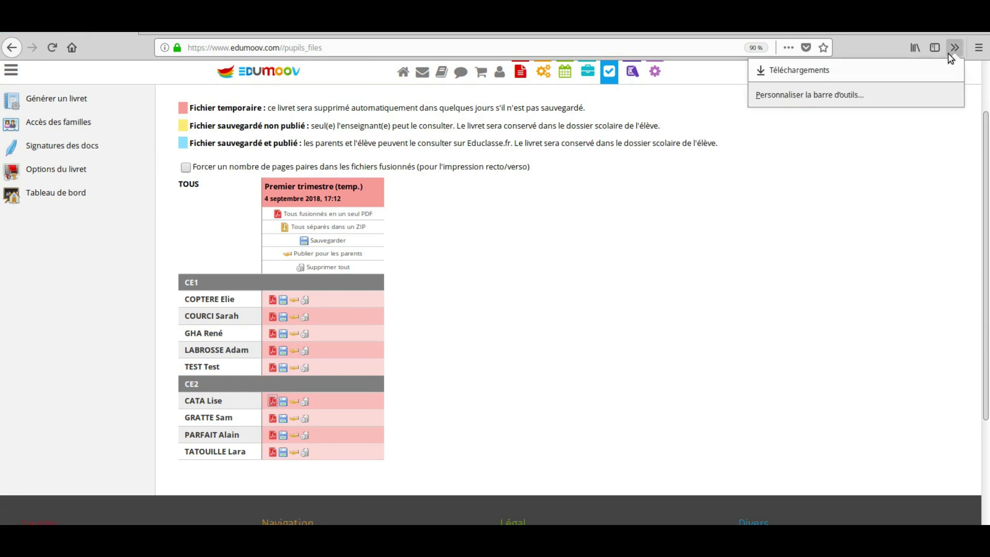
{"action": "left_click", "coordinate": [862, 76]}
{"action": "left_click", "coordinate": [800, 88]}
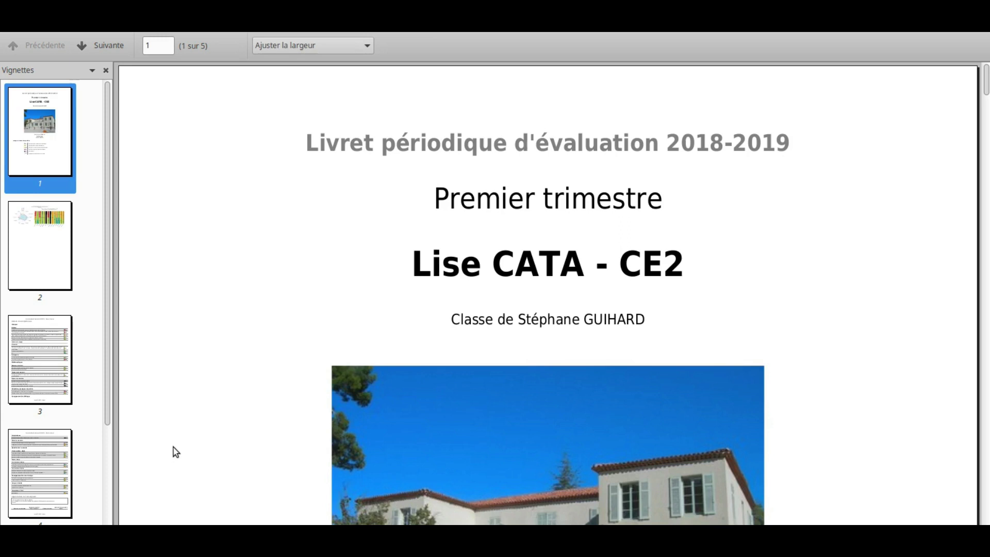
- Scroll through pages 2–4 of the detailed booklet's competence charts and skills record
{"action": "scroll", "coordinate": [194, 421], "scroll_direction": "down", "scroll_amount": 10}
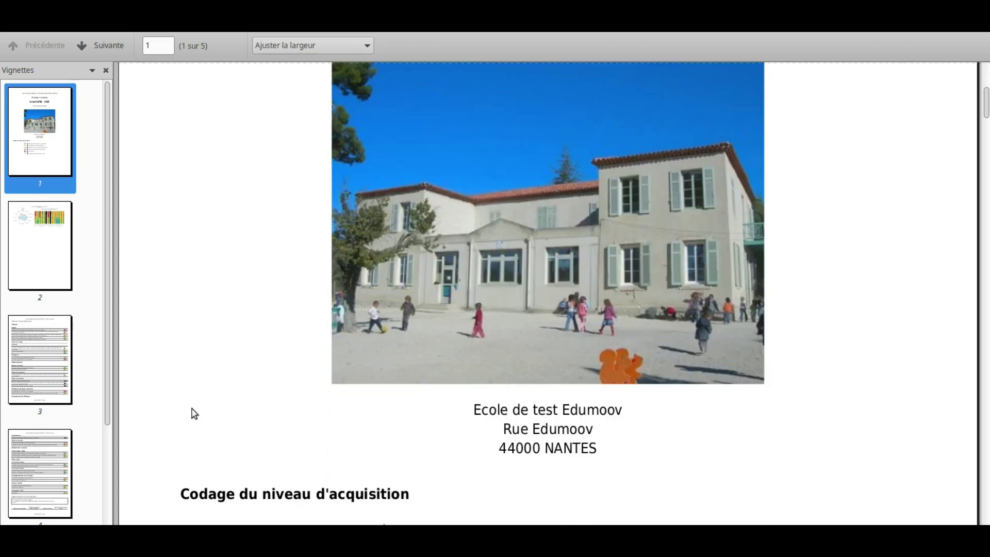
{"action": "scroll", "coordinate": [194, 412], "scroll_direction": "down", "scroll_amount": 15}
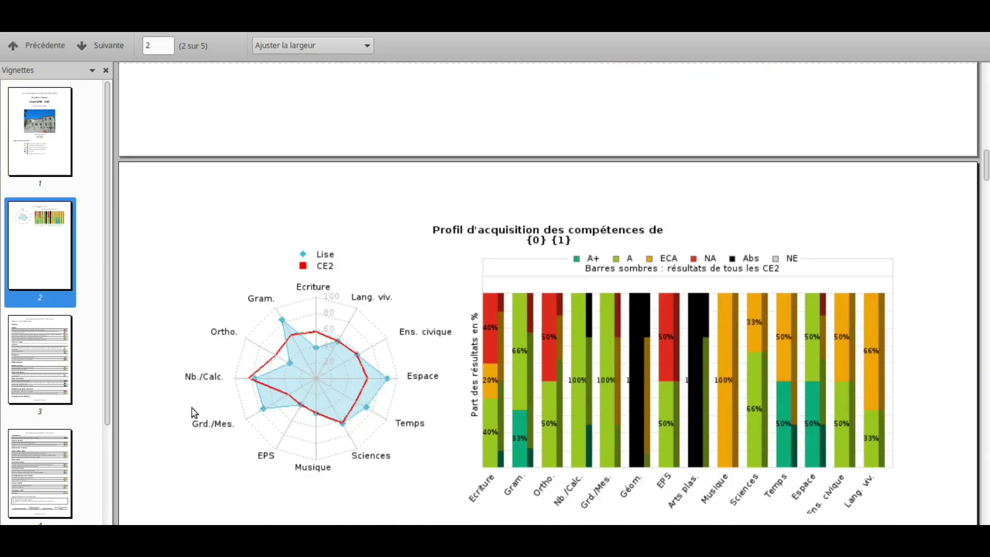
{"action": "scroll", "coordinate": [194, 412], "scroll_direction": "down", "scroll_amount": 10}
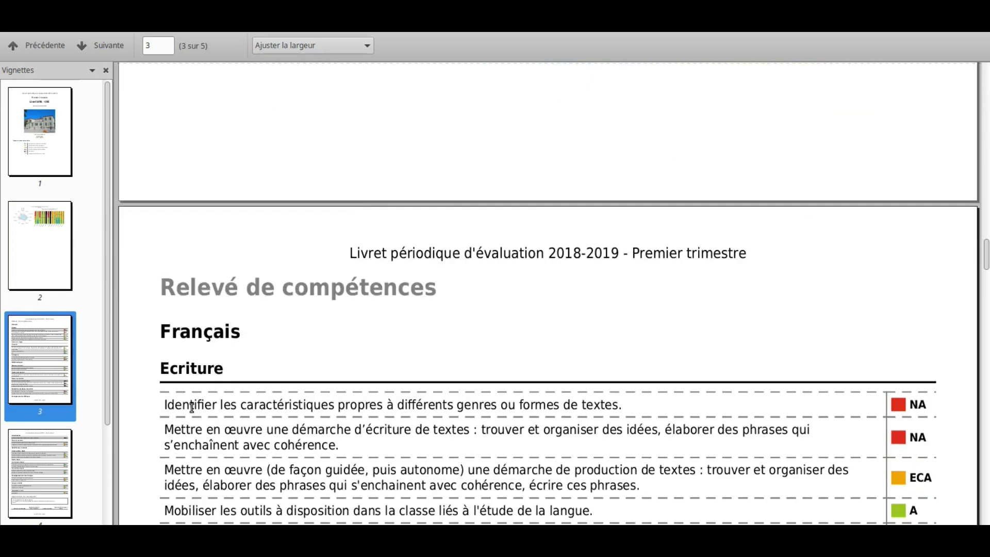
{"action": "scroll", "coordinate": [191, 407], "scroll_direction": "down", "scroll_amount": 15}
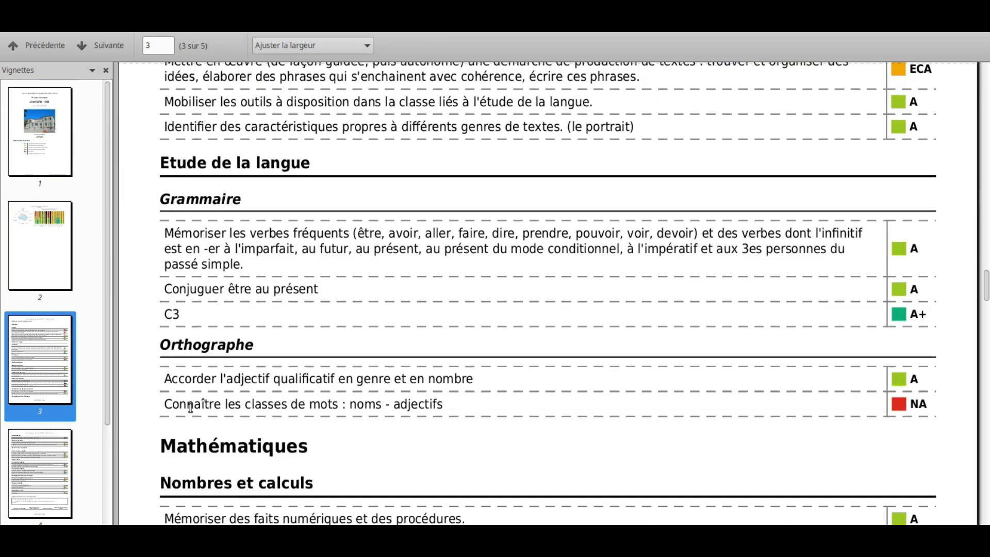
{"action": "scroll", "coordinate": [192, 413], "scroll_direction": "down", "scroll_amount": 15}
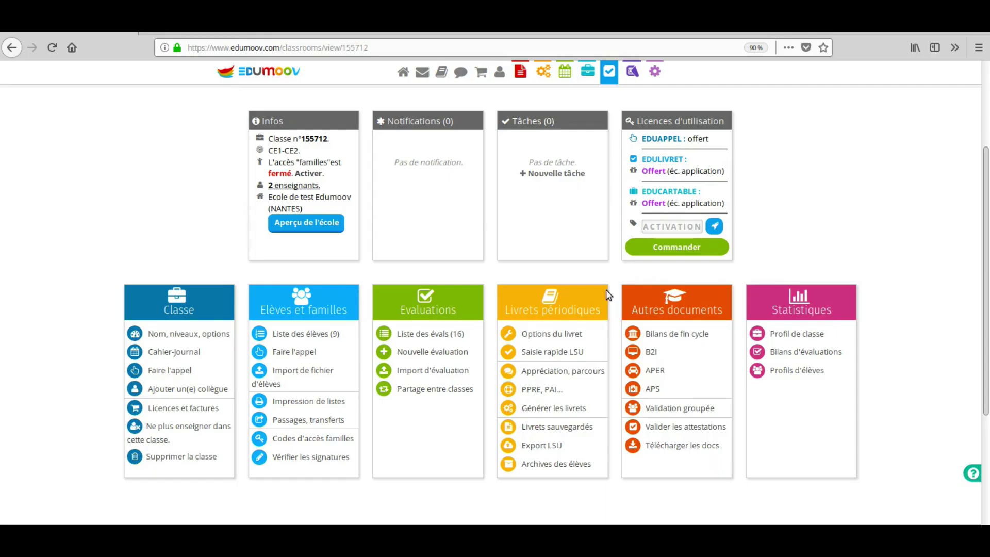
- Generate Premier trimestre LSU booklets for all CE2 pupils and open the first pupil's PDF
{"action": "left_click", "coordinate": [553, 408]}
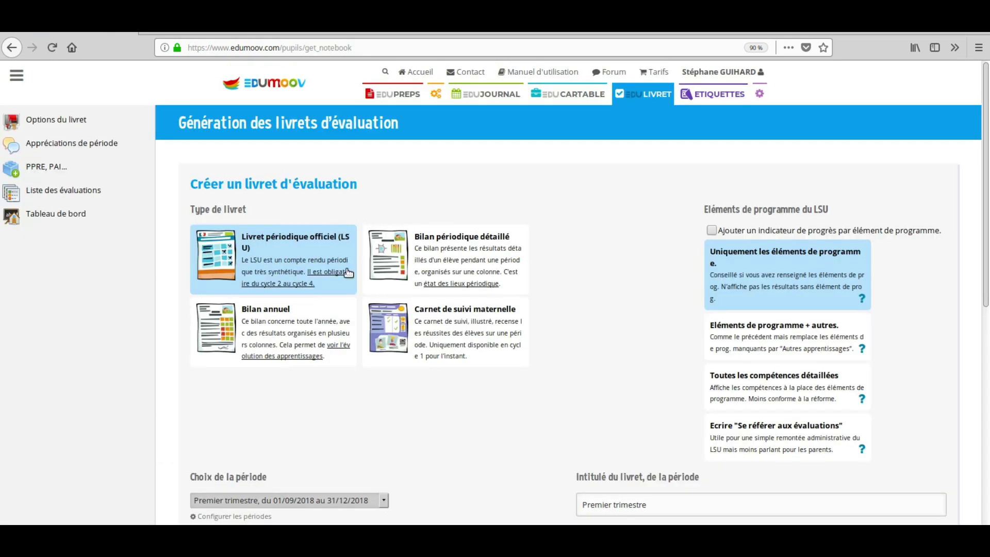
{"action": "scroll", "coordinate": [329, 332], "scroll_direction": "down", "scroll_amount": 5}
{"action": "left_click", "coordinate": [332, 266]}
{"action": "left_click", "coordinate": [334, 287]}
{"action": "left_click", "coordinate": [715, 345]}
{"action": "left_click", "coordinate": [227, 468]}
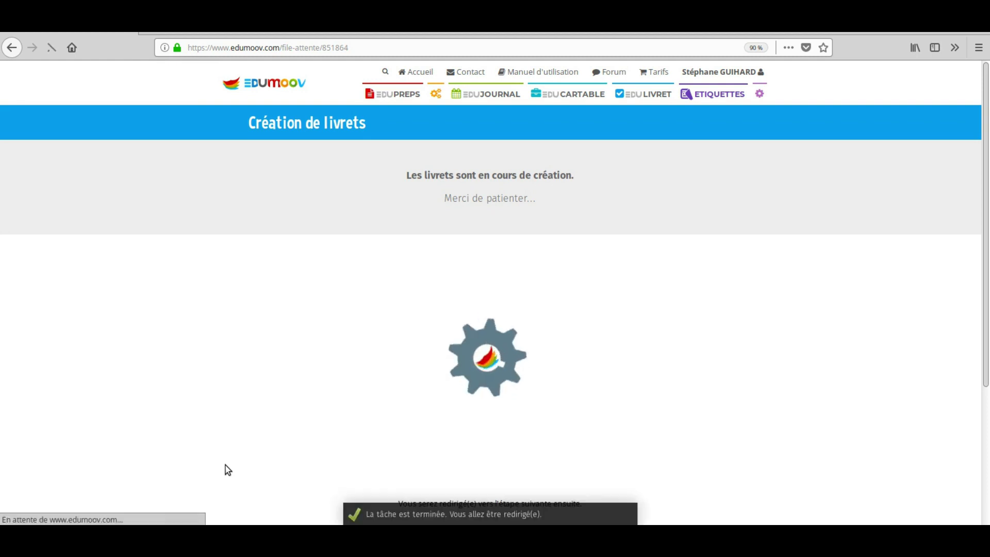
{"action": "scroll", "coordinate": [228, 468], "scroll_direction": "down", "scroll_amount": 2}
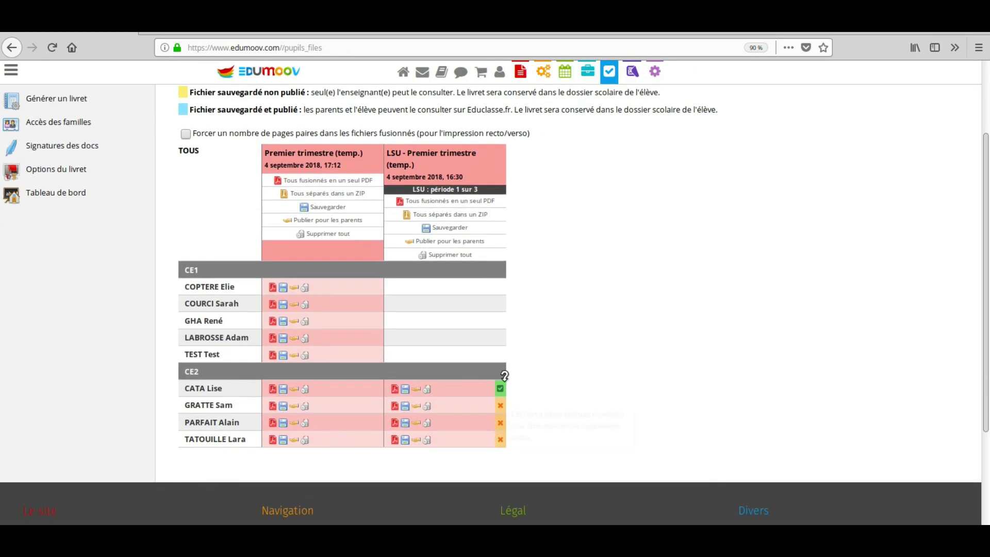
{"action": "left_click", "coordinate": [395, 392]}
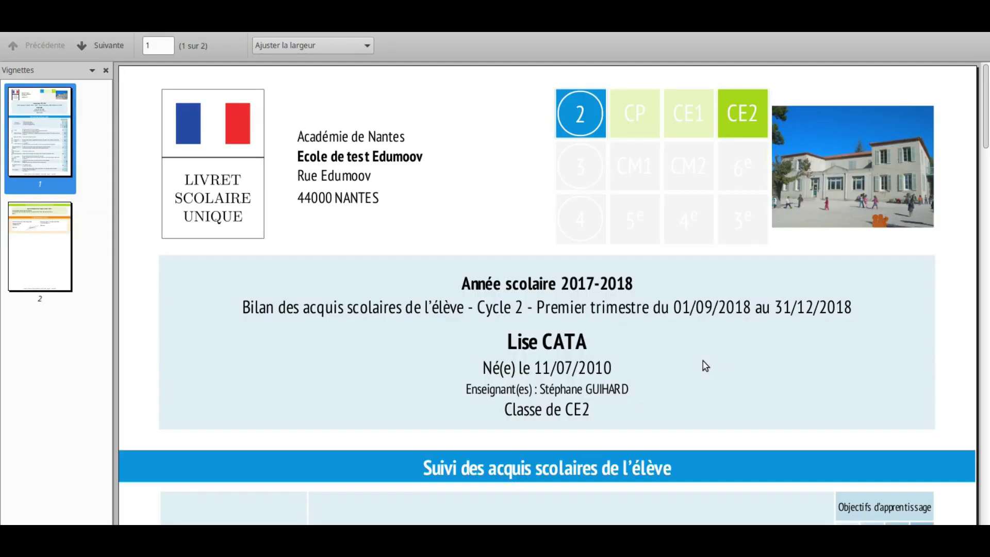
- Scroll through the first CE2 pupil's 2-page LSU booklet and its results table
{"action": "scroll", "coordinate": [704, 364], "scroll_direction": "down", "scroll_amount": 5}
{"action": "scroll", "coordinate": [705, 365], "scroll_direction": "down", "scroll_amount": 2}
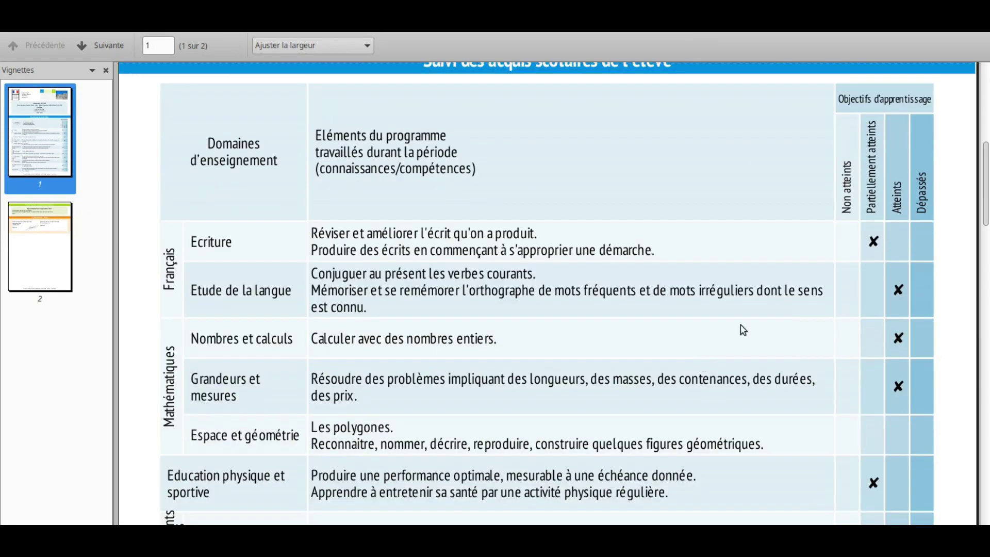
{"action": "scroll", "coordinate": [628, 406], "scroll_direction": "down", "scroll_amount": 15}
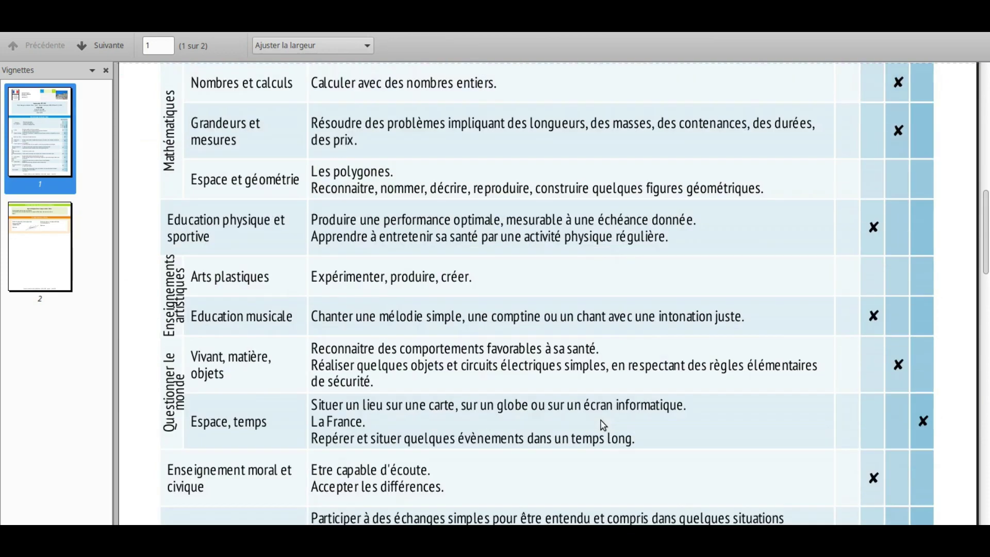
{"action": "scroll", "coordinate": [600, 418], "scroll_direction": "down", "scroll_amount": 4}
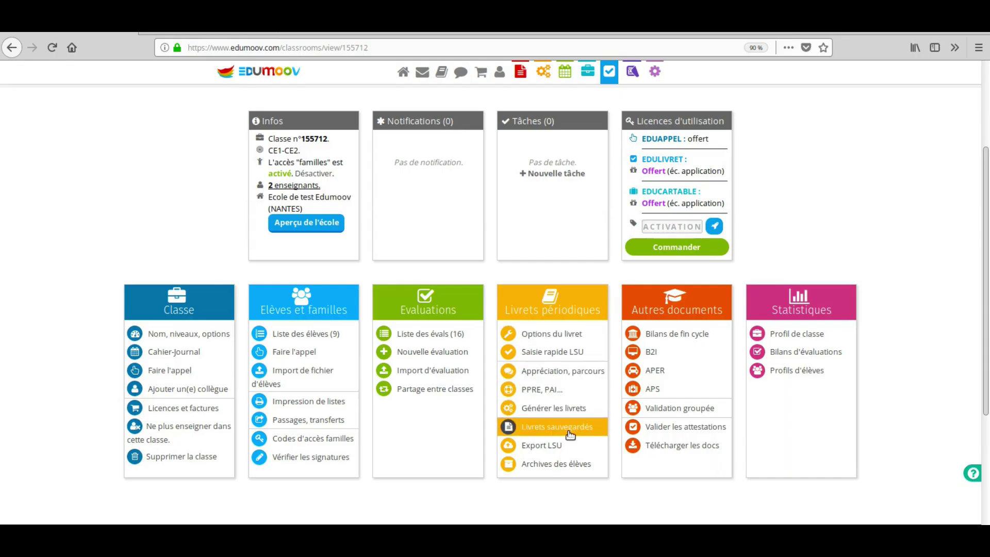
- Publish the saved Premier trimestre booklets for parents, confirming the overwrite of older booklets
{"action": "left_click", "coordinate": [571, 436]}
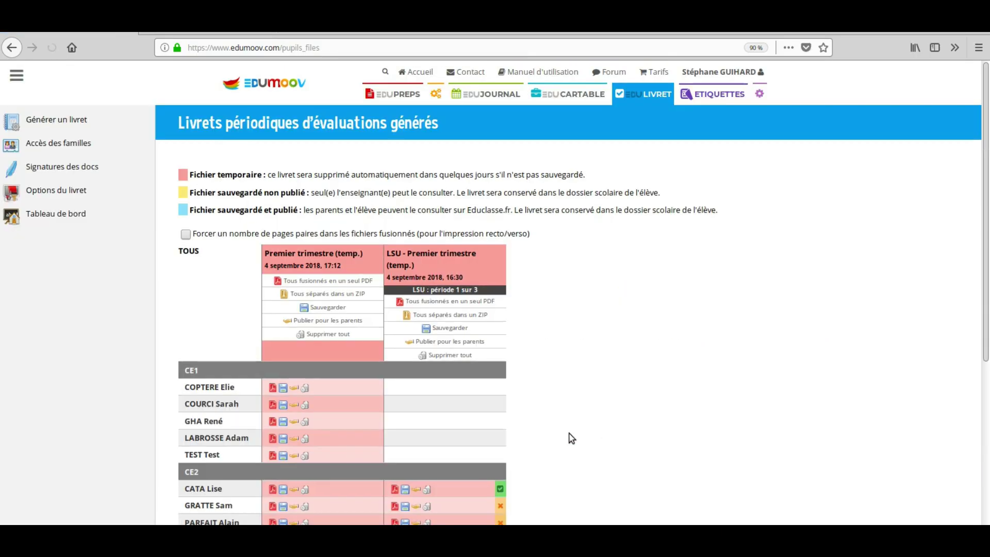
{"action": "scroll", "coordinate": [571, 437], "scroll_direction": "down", "scroll_amount": 5}
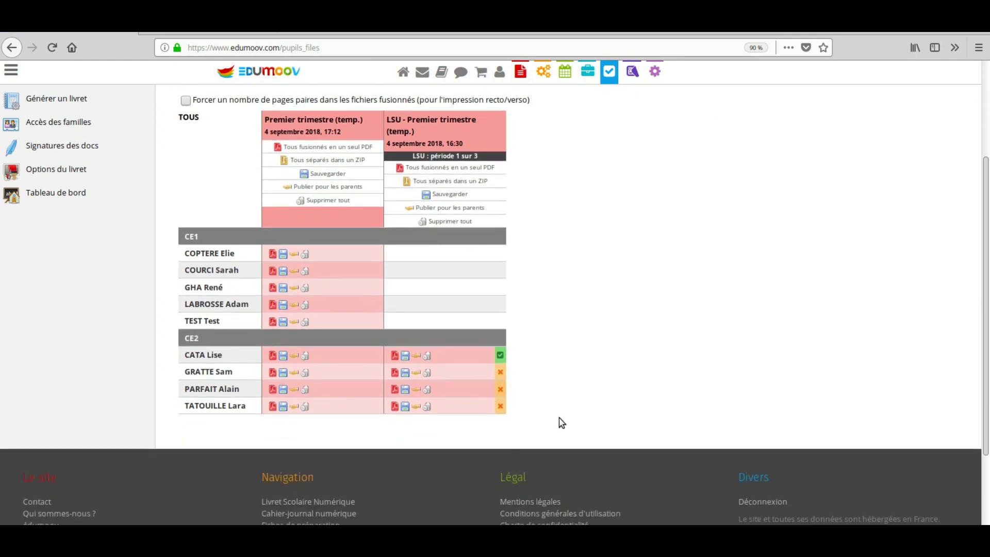
{"action": "left_click", "coordinate": [349, 188]}
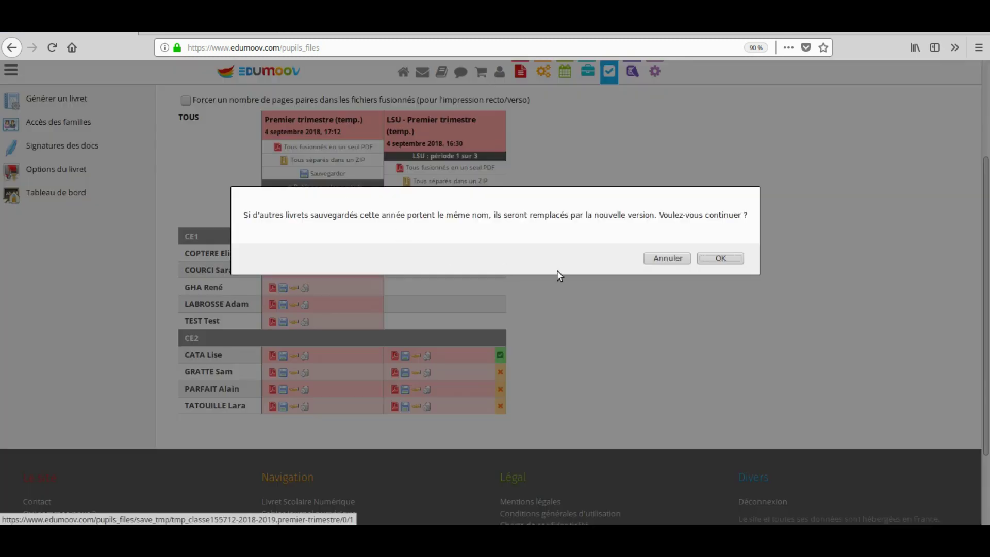
{"action": "left_click", "coordinate": [713, 261]}
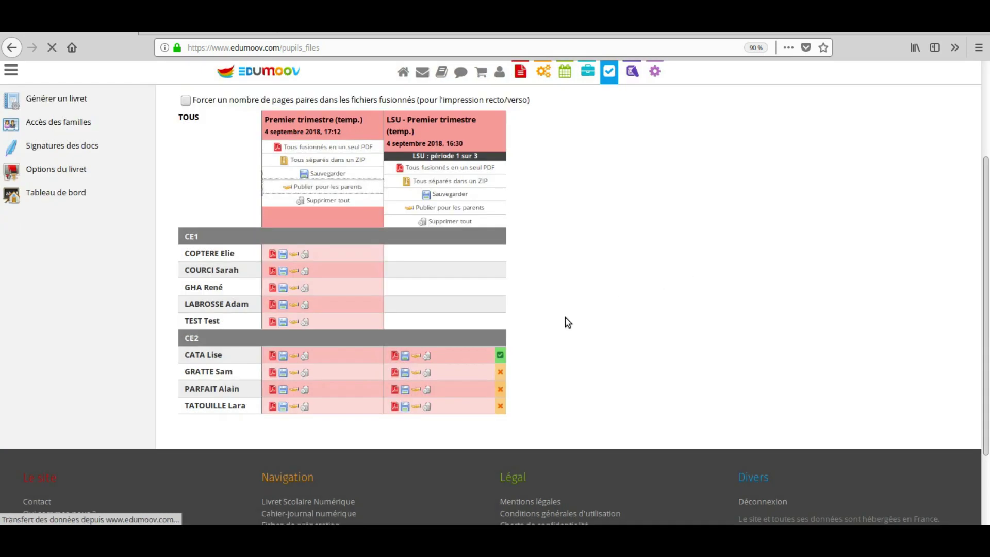
- Publish the first CE2 pupil's LSU booklet and return to the class dashboard
{"action": "scroll", "coordinate": [469, 408], "scroll_direction": "down", "scroll_amount": 2}
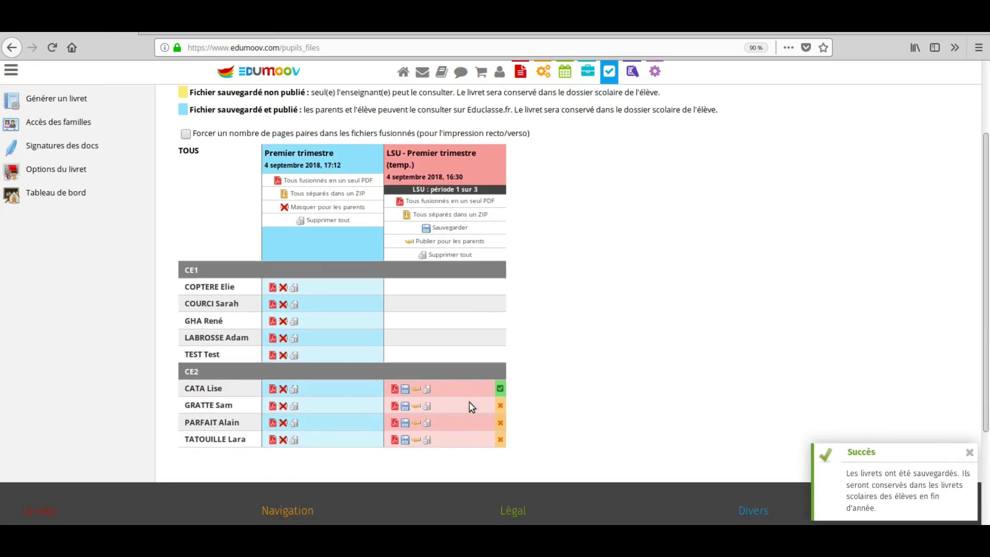
{"action": "left_click", "coordinate": [418, 392]}
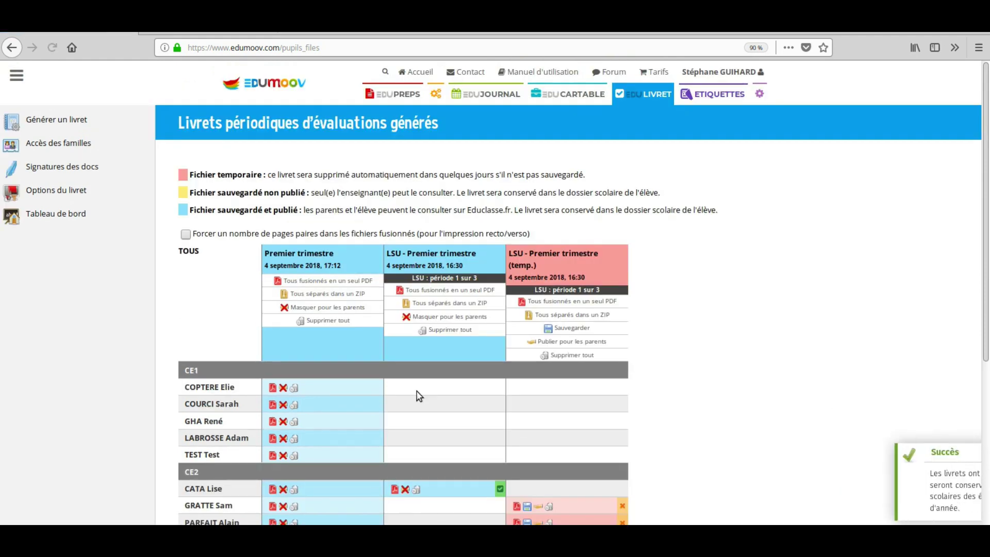
{"action": "scroll", "coordinate": [417, 396], "scroll_direction": "down", "scroll_amount": 3}
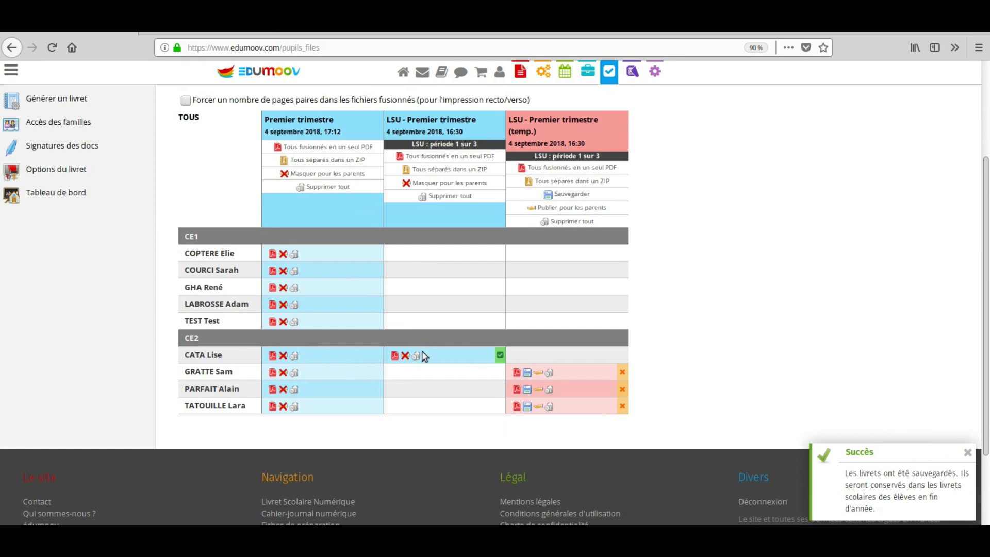
{"action": "left_click", "coordinate": [70, 196]}
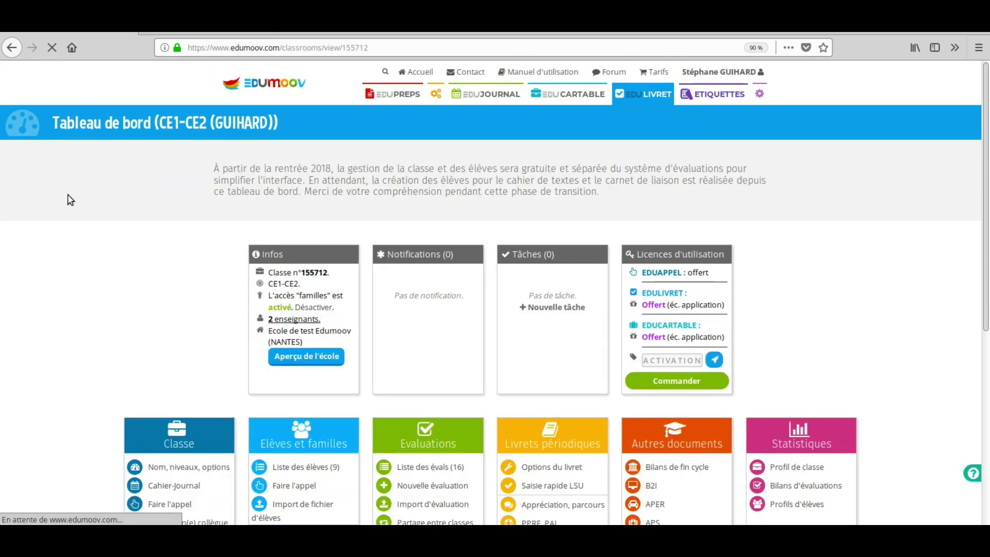
- Download the first pupil's parent login letter PDF and open it from Firefox's downloads list
{"action": "scroll", "coordinate": [276, 404], "scroll_direction": "down", "scroll_amount": 3}
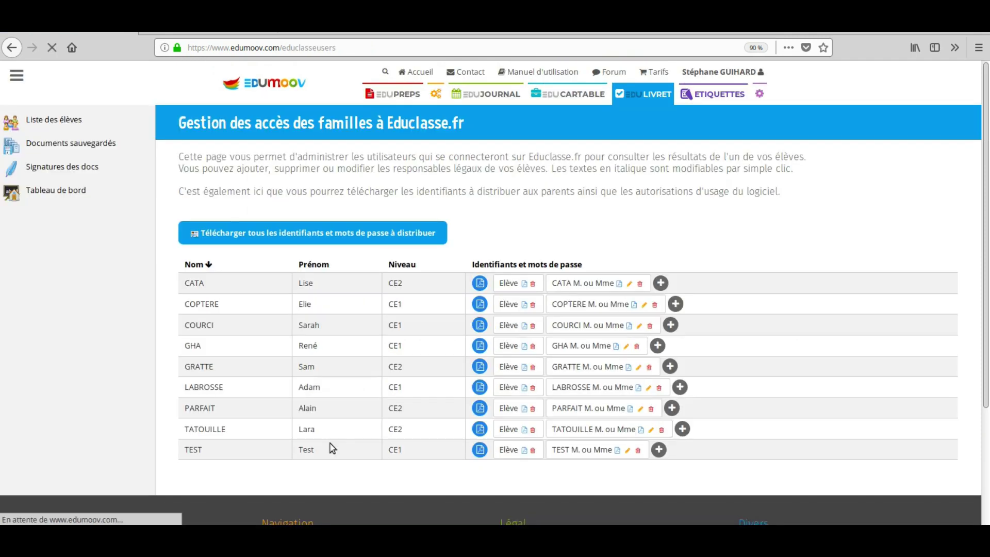
{"action": "left_click", "coordinate": [483, 287]}
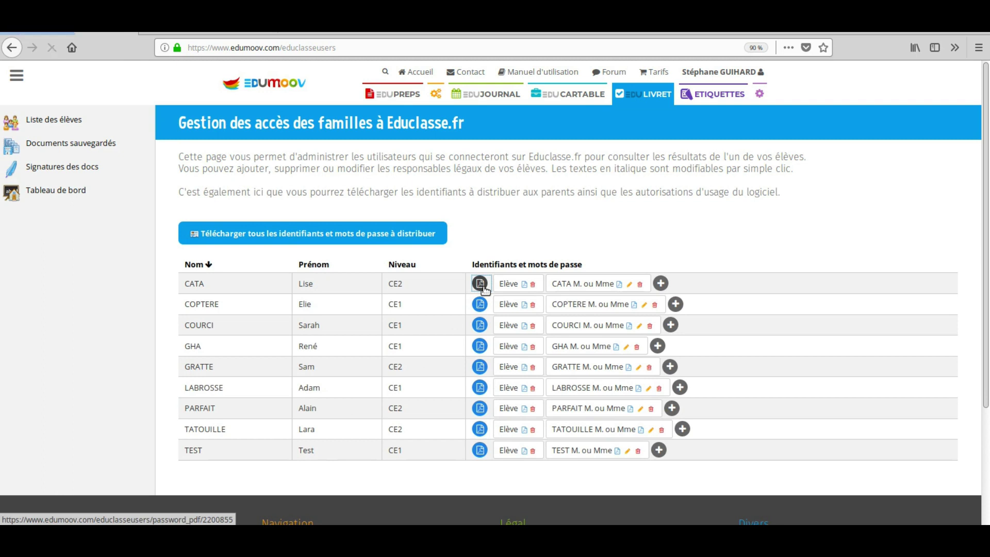
{"action": "left_click", "coordinate": [955, 50]}
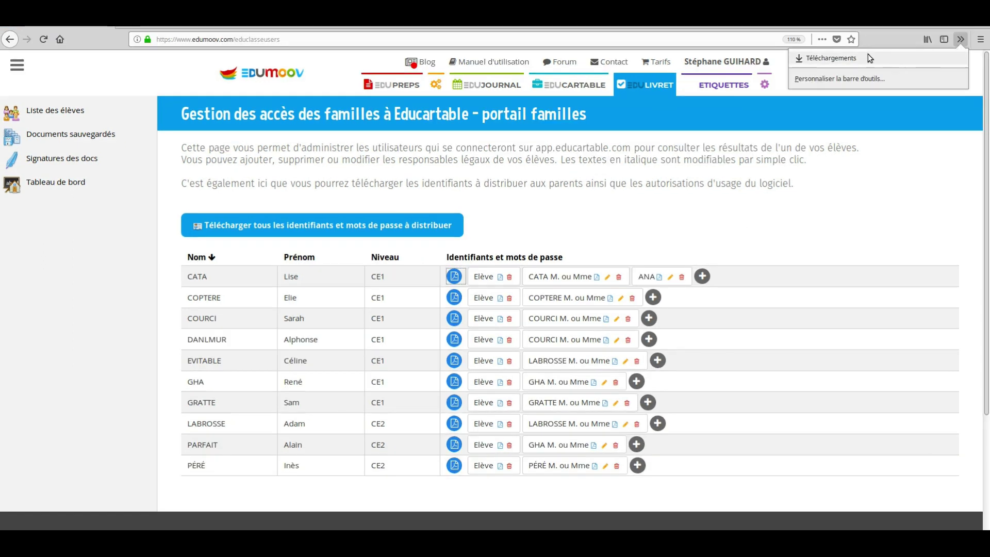
{"action": "left_click", "coordinate": [864, 53]}
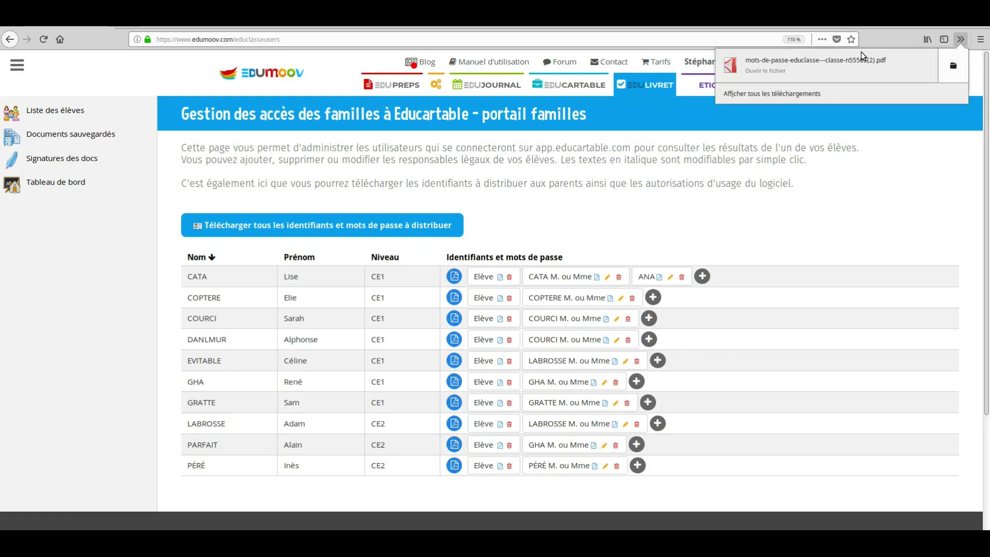
{"action": "left_click", "coordinate": [787, 69]}
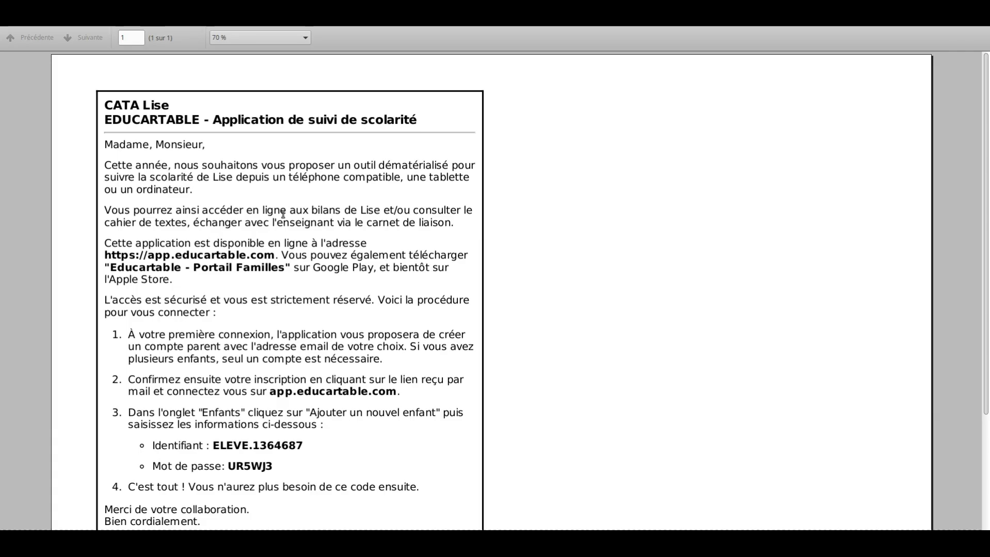
- Select the pupil's Identifiant and Mot de passe in the login letter PDF
{"action": "scroll", "coordinate": [284, 217], "scroll_direction": "down", "scroll_amount": 5}
{"action": "scroll", "coordinate": [286, 220], "scroll_direction": "up", "scroll_amount": 5}
{"action": "scroll", "coordinate": [305, 294], "scroll_direction": "down", "scroll_amount": 5}
{"action": "left_click_drag", "start_coordinate": [305, 296], "coordinate": [219, 301]}
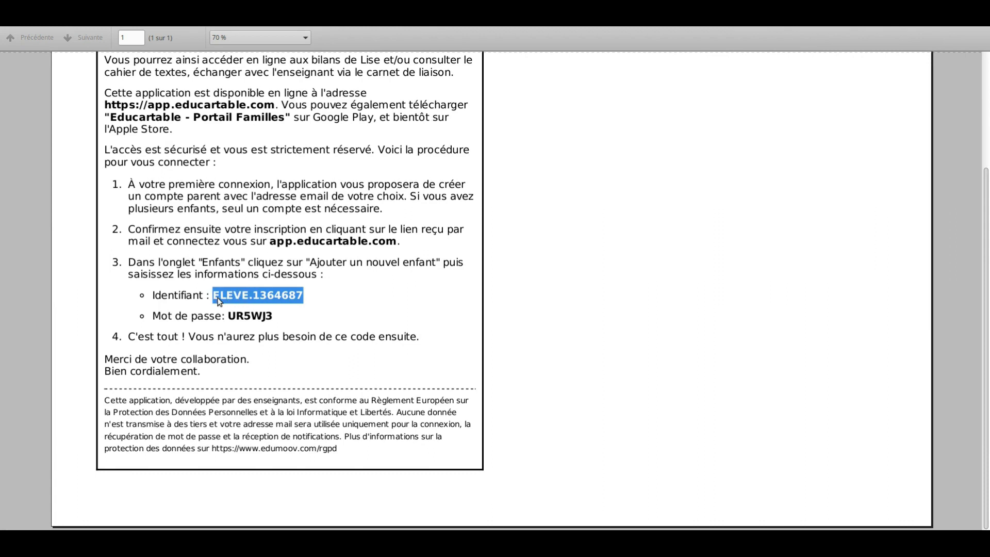
{"action": "left_click_drag", "start_coordinate": [273, 321], "coordinate": [232, 320]}
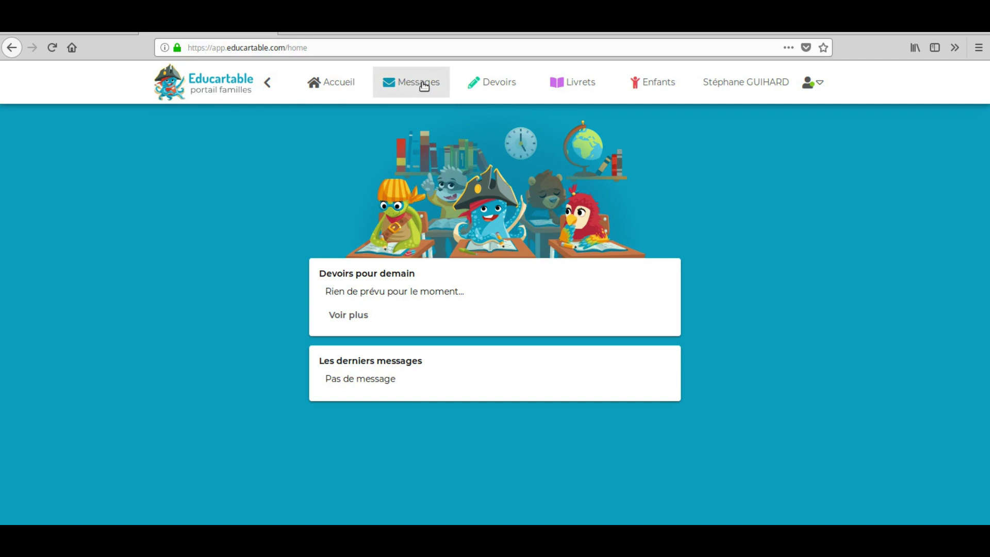
- Open the child's Premier trimestre booklet from the portal's Livrets section
{"action": "left_click", "coordinate": [586, 86]}
{"action": "left_click", "coordinate": [496, 229]}
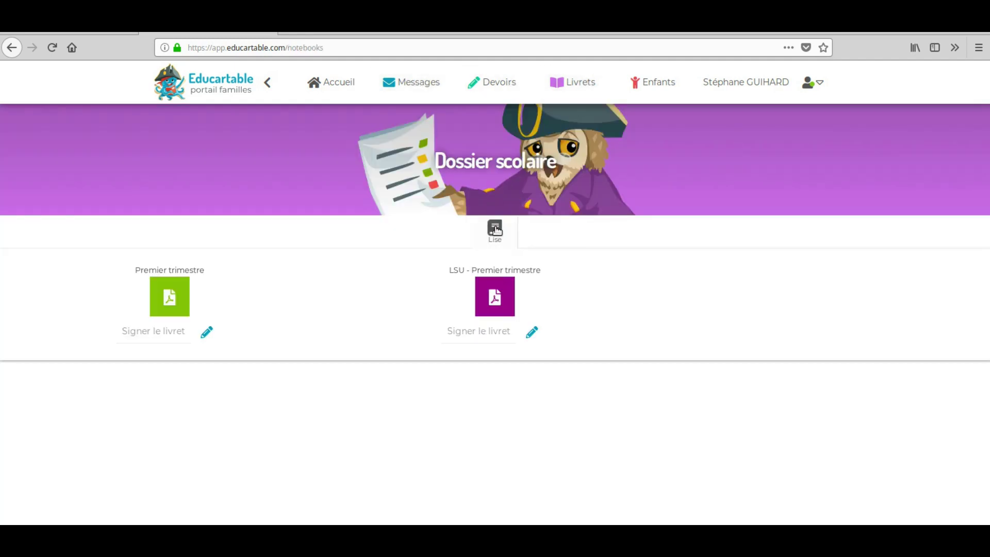
{"action": "left_click", "coordinate": [168, 303]}
- Sign the LSU - Premier trimestre booklet with the parent's signature, then start signing the Premier trimestre booklet
{"action": "left_click", "coordinate": [490, 327]}
{"action": "type", "text": "M"}
{"action": "left_click", "coordinate": [531, 331]}
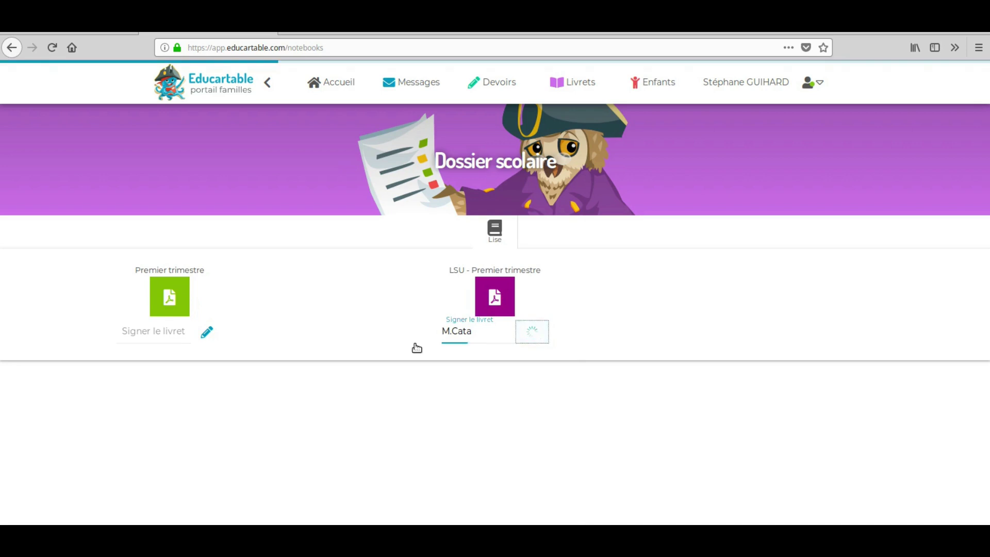
{"action": "left_click", "coordinate": [129, 330]}
{"action": "type", "text": "M.Cata"}
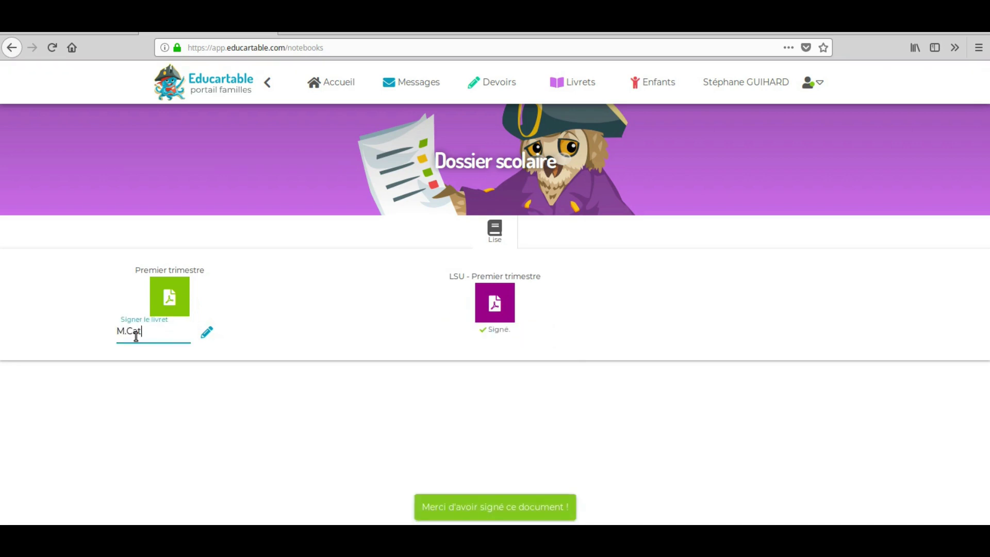